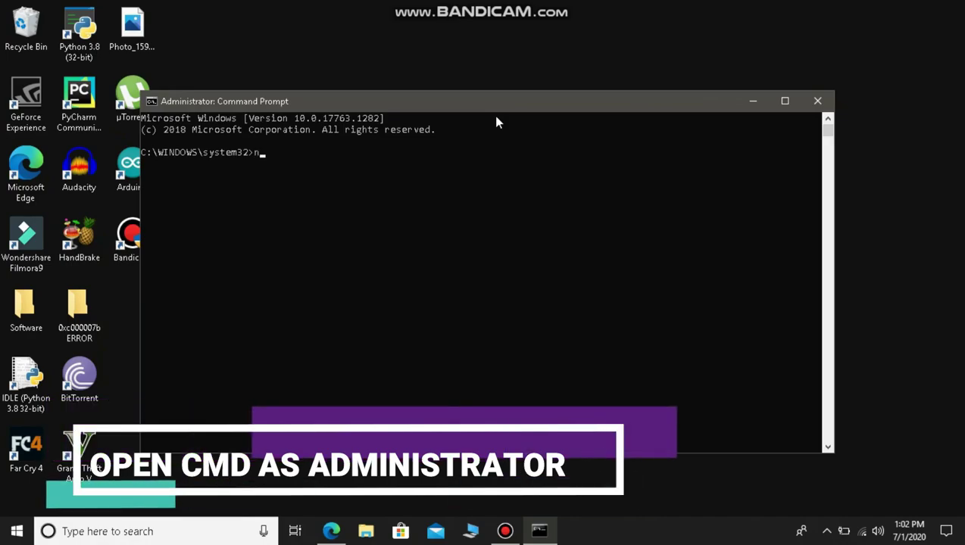
# Run net.exe stop "windows search" in the administrator Command Prompt, and close the prompt
pyautogui.write('et.exe st')
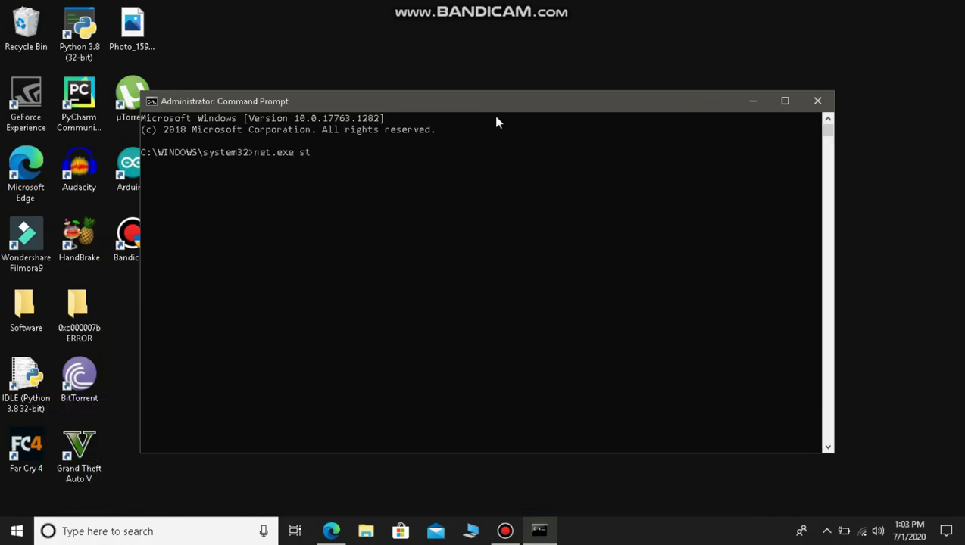
pyautogui.write('op "windows search"')
pyautogui.press('Return')
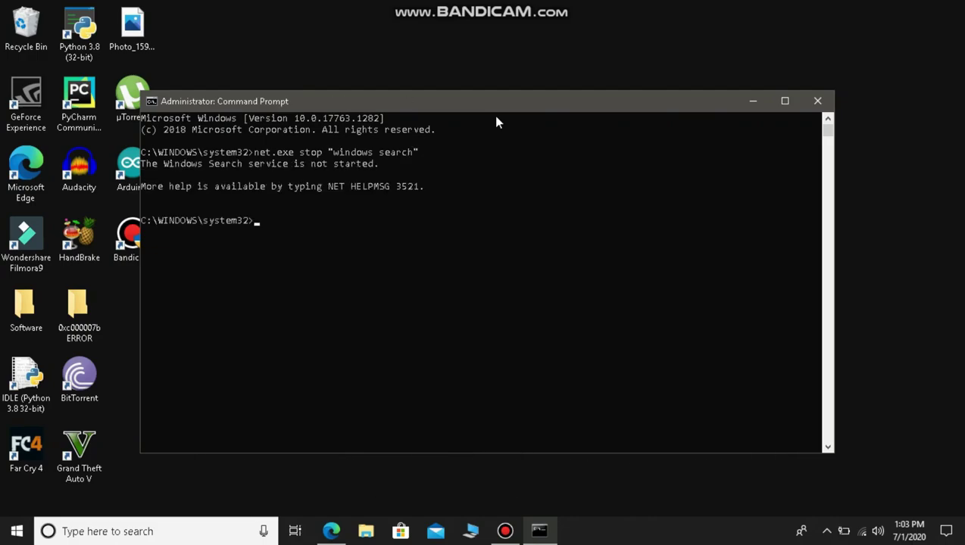
pyautogui.moveTo(164, 163); pyautogui.dragTo(329, 169)
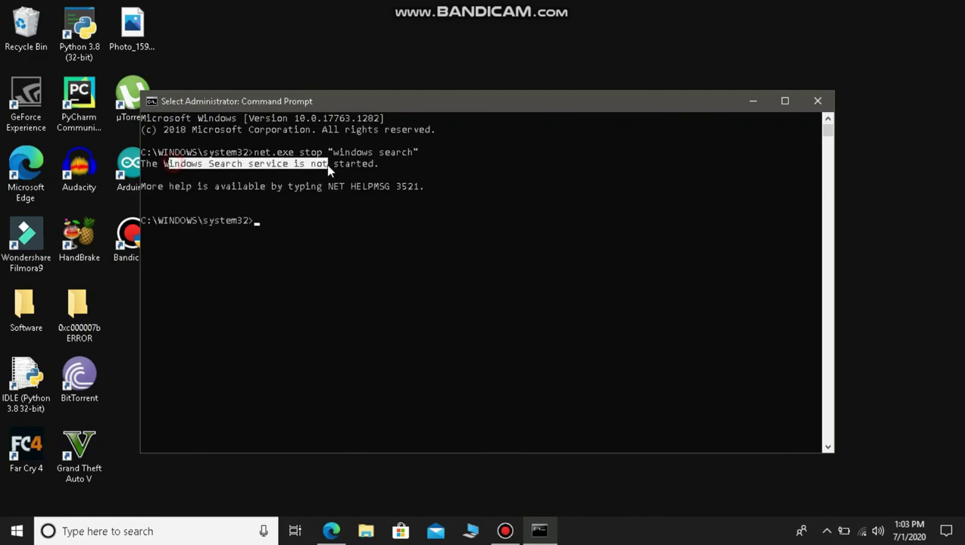
pyautogui.click(425, 186)
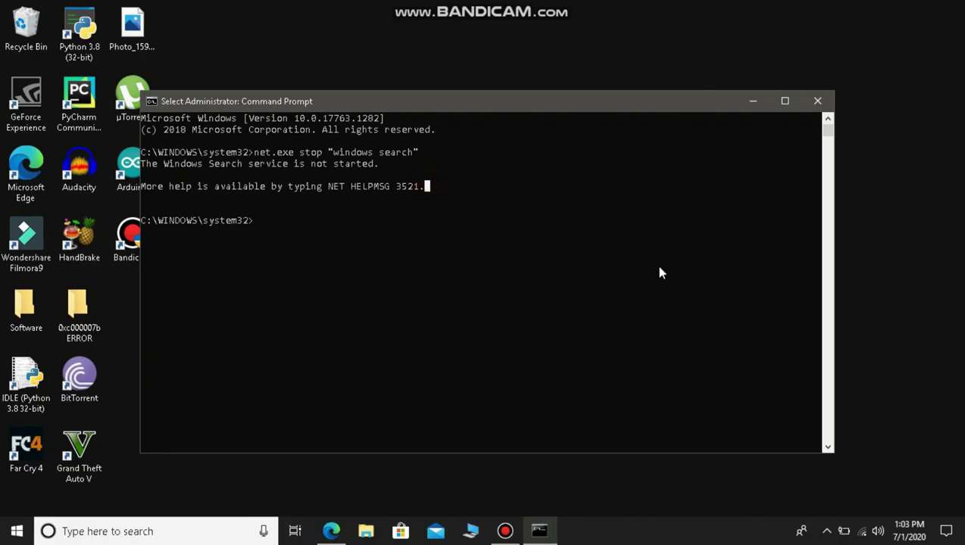
pyautogui.click(828, 106)
# Search Windows for "services" and open the Services app
pyautogui.press('super')
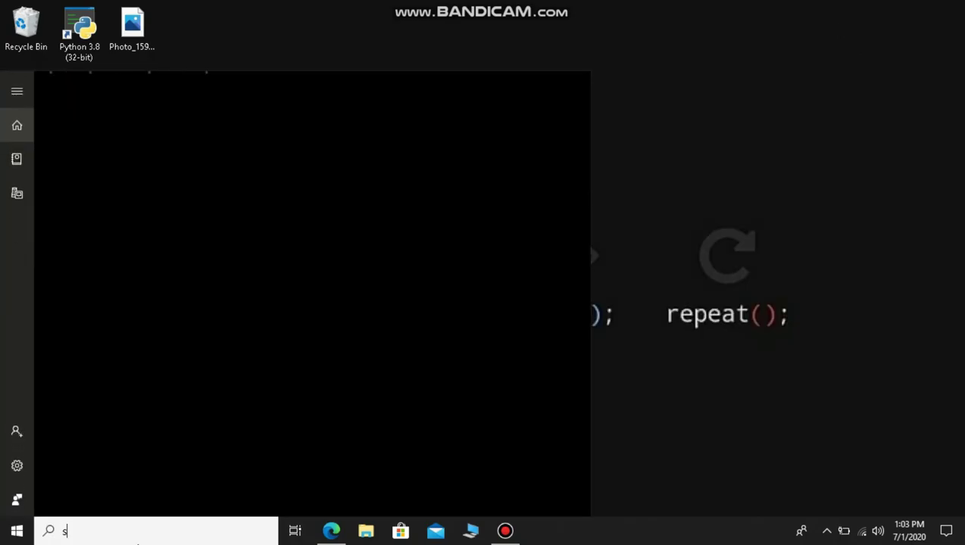
pyautogui.write('services')
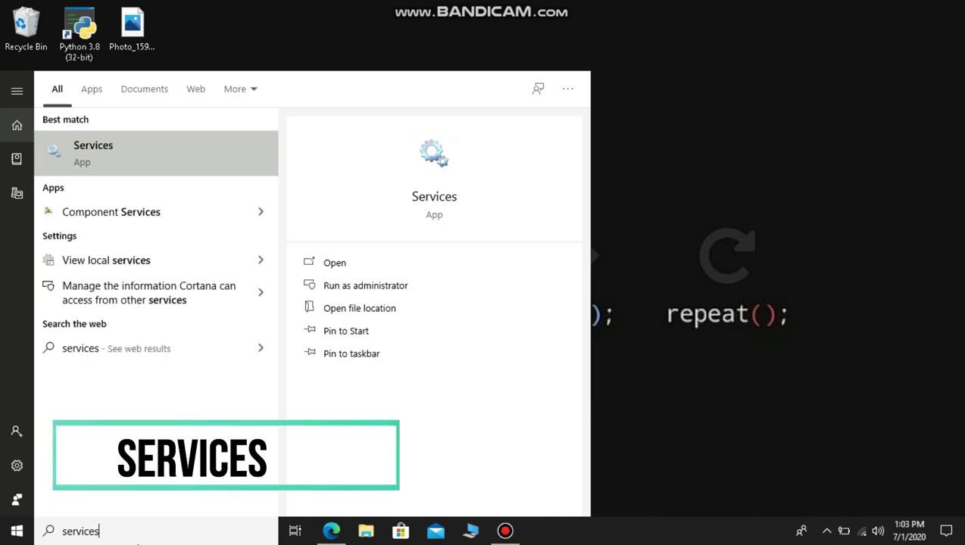
pyautogui.press('Return')
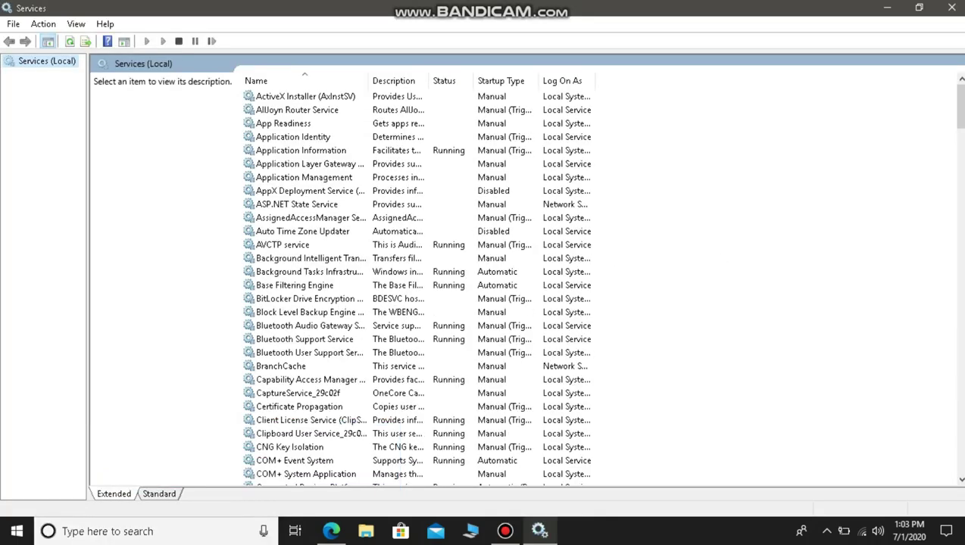
# Set the Windows Search service's startup type to Disabled, apply the change, and close Services
pyautogui.scroll(-20, 600, 288)
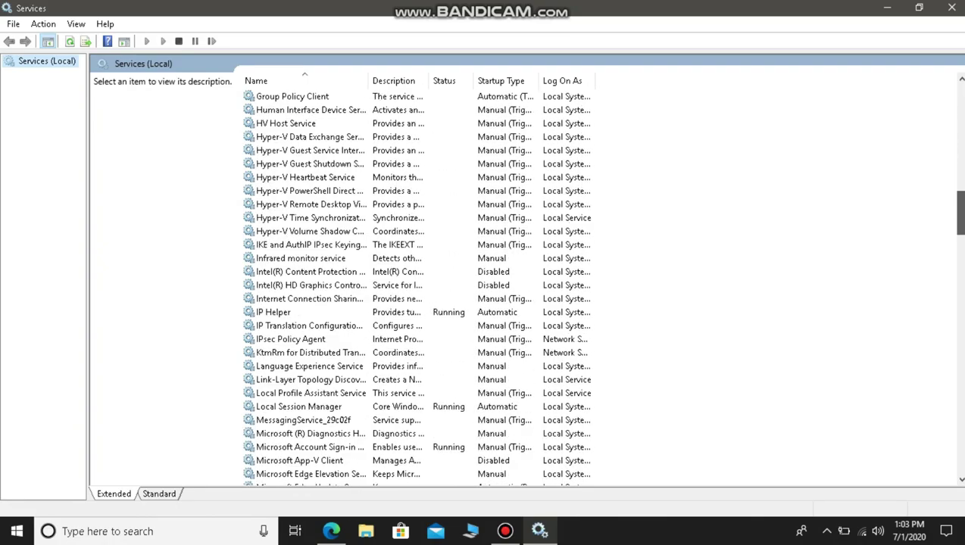
pyautogui.scroll(-20, 600, 288)
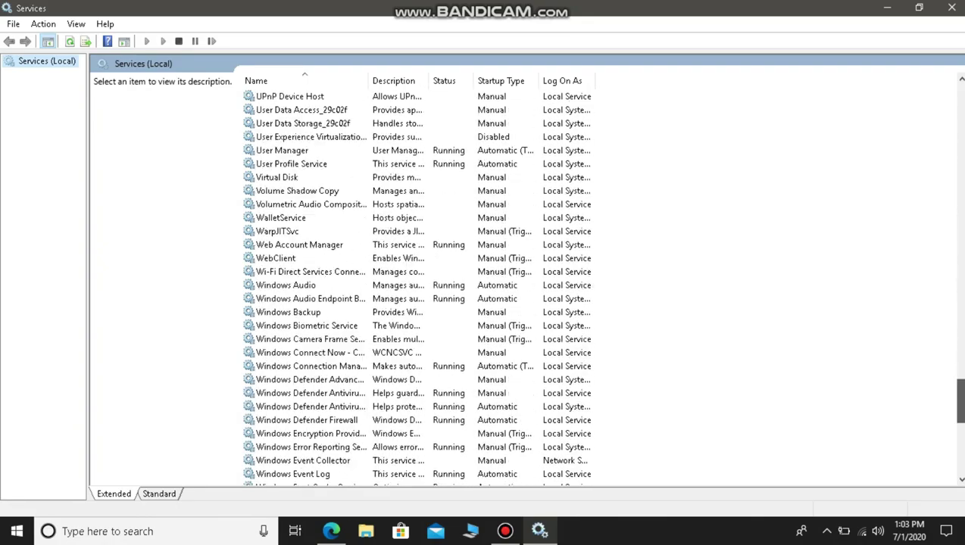
pyautogui.click(283, 301)
pyautogui.press('Down')
pyautogui.press('Down')
pyautogui.press('Down')
pyautogui.press('Down')
pyautogui.press('Down')
pyautogui.press('Down')
pyautogui.press('Down')
pyautogui.press('Down')
pyautogui.press('Down')
pyautogui.press('Down')
pyautogui.press('Down')
pyautogui.press('Down')
pyautogui.press('Down')
pyautogui.press('Down')
pyautogui.press('Down')
pyautogui.press('Down')
pyautogui.press('Down')
pyautogui.press('Down')
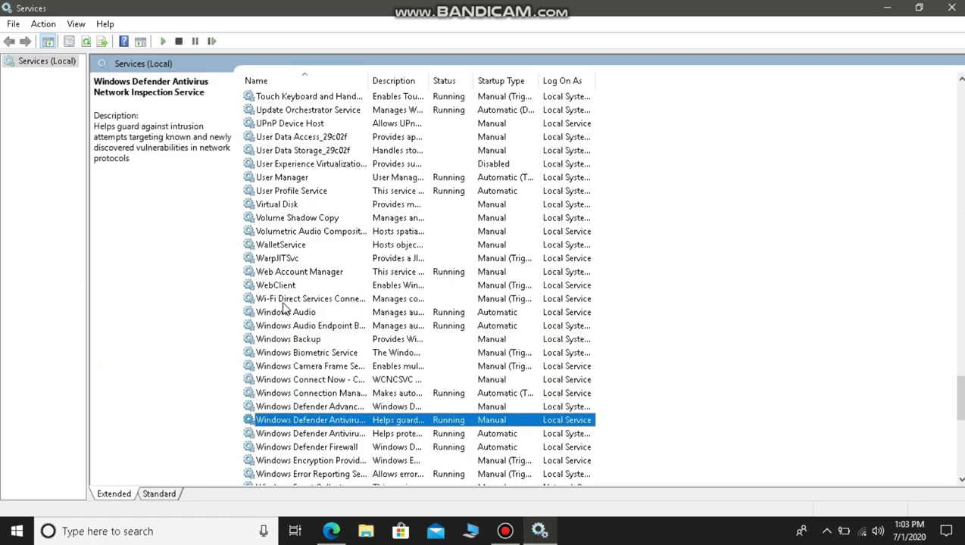
pyautogui.press('Down')
pyautogui.press('Down')
pyautogui.press('Down')
pyautogui.press('Down')
pyautogui.press('Down')
pyautogui.press('Down')
pyautogui.press('Down')
pyautogui.press('Down')
pyautogui.press('Down')
pyautogui.press('Down')
pyautogui.press('Down')
pyautogui.press('Down')
pyautogui.press('Down')
pyautogui.press('Down')
pyautogui.press('Down')
pyautogui.press('Down')
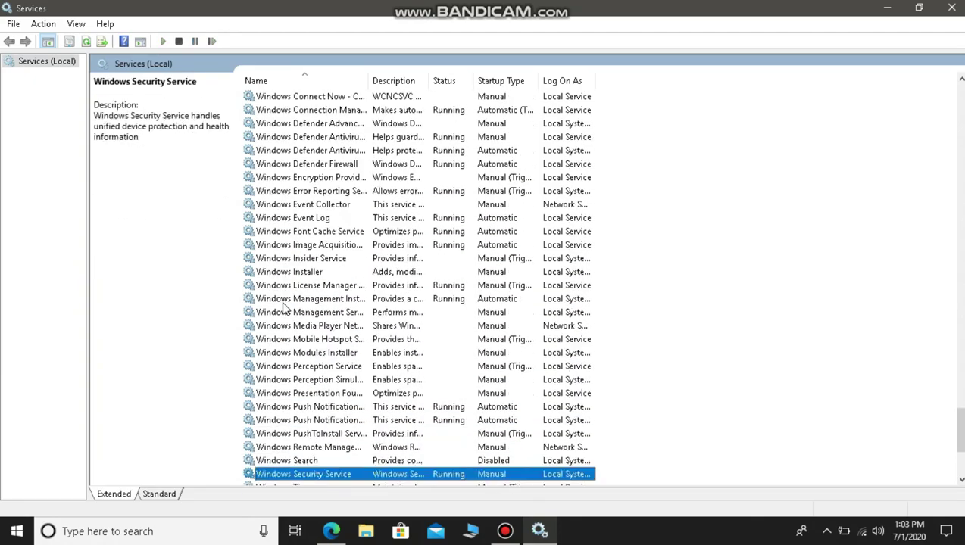
pyautogui.press('Up')
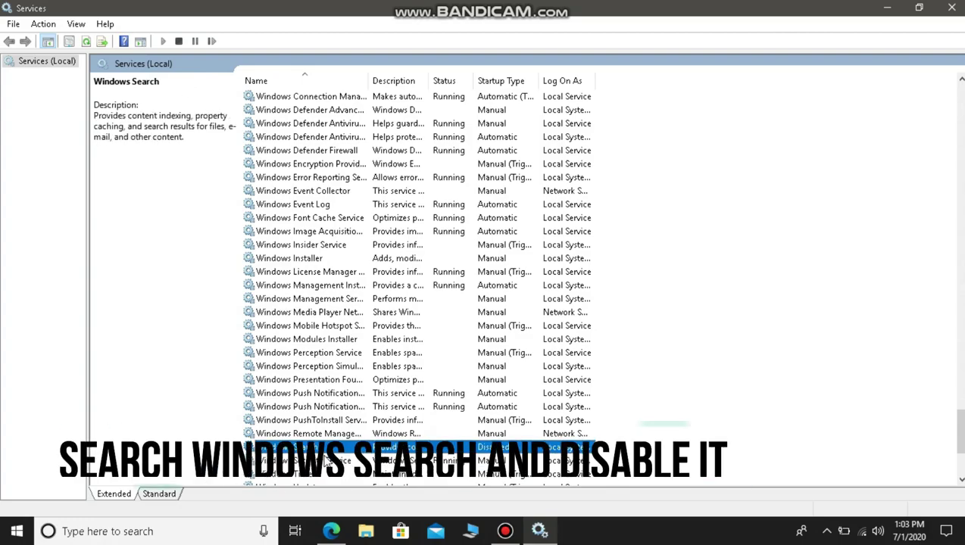
pyautogui.hotkey('shift', 'F10')
pyautogui.click(351, 419)
pyautogui.click(500, 247)
pyautogui.click(470, 289)
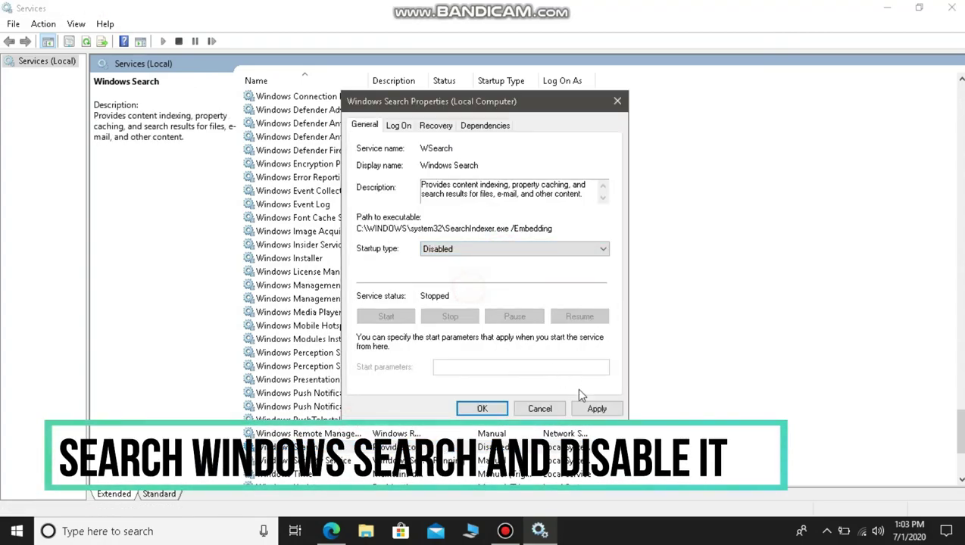
pyautogui.click(595, 408)
pyautogui.click(483, 409)
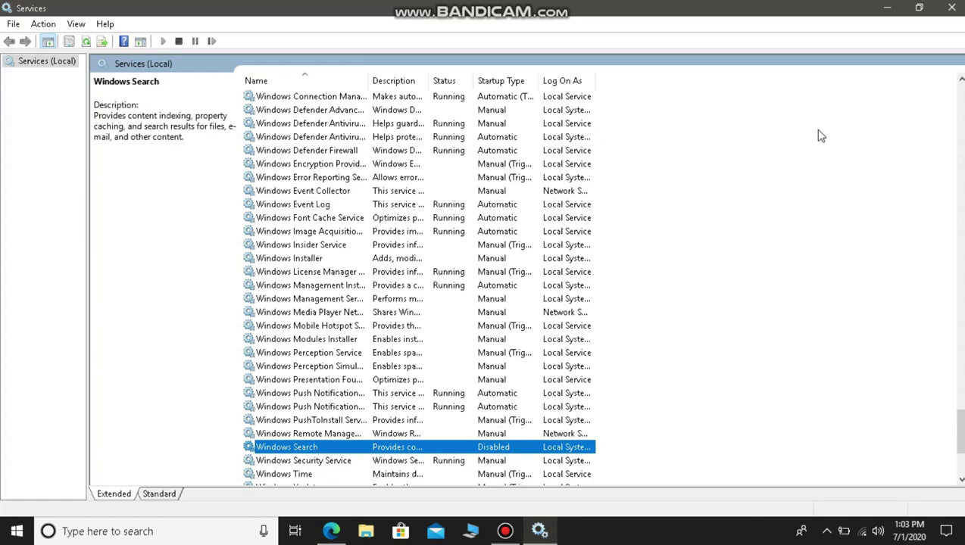
pyautogui.click(952, 7)
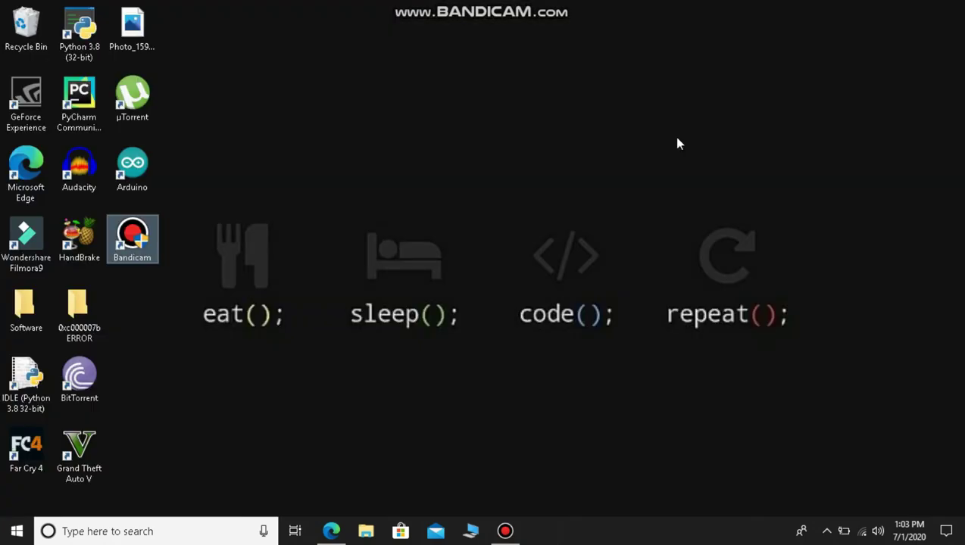
# Search Windows for "cmd" and open Command Prompt as administrator
pyautogui.click(172, 533)
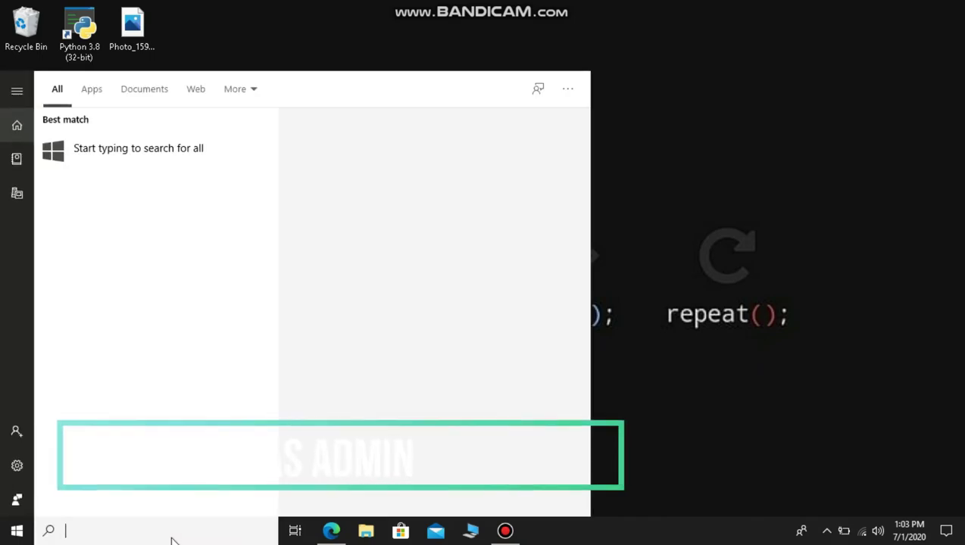
pyautogui.write('cmd')
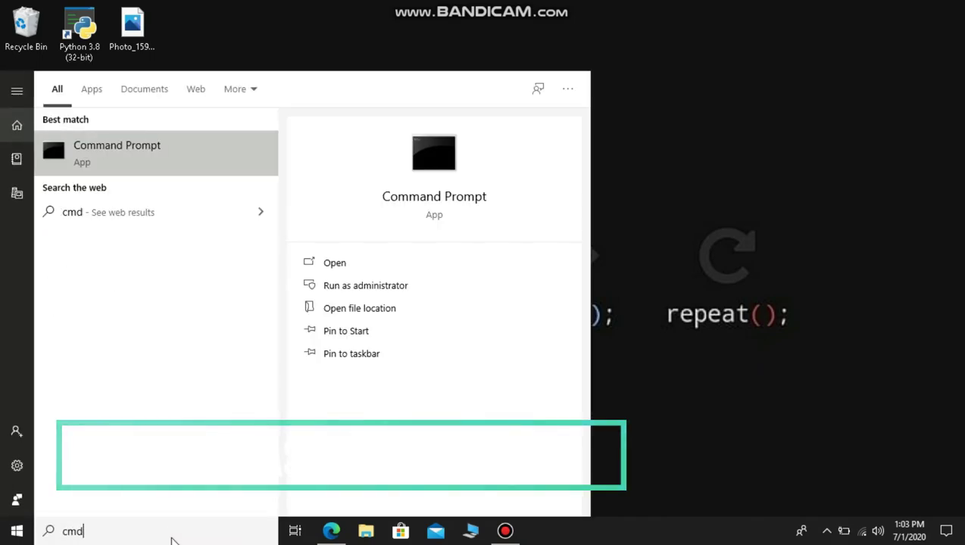
pyautogui.click(452, 266)
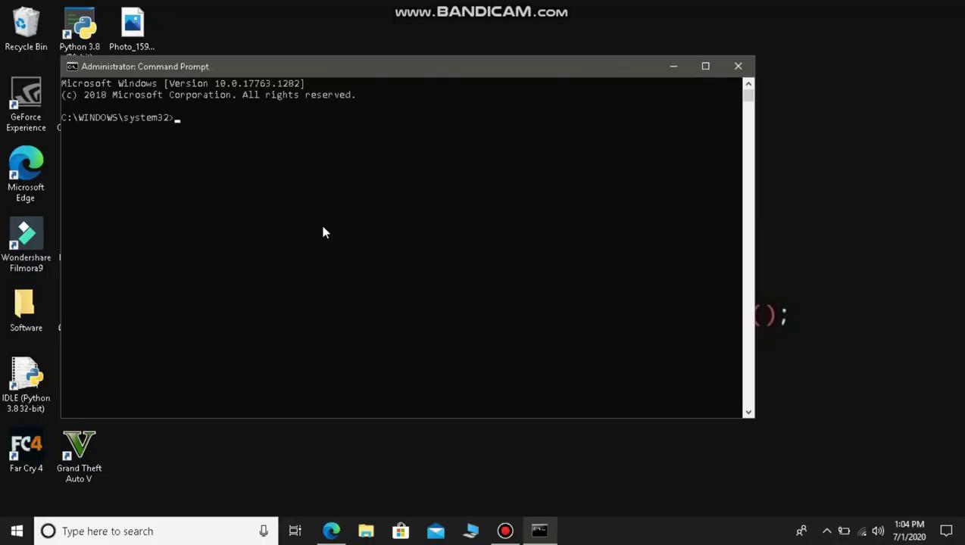
# Run powercfg -duplicatescheme e9a42b02-d5df-448d-aa00-03f14749eb61 to add the Ultimate Performance power scheme, and close Command Prompt
pyautogui.write('powercfg -duplicatescheme e9a42b02-d5df-448d-aa00-03f14749eb61')
pyautogui.moveTo(531, 121)
pyautogui.mouseDown()
pyautogui.moveTo(258, 107)
pyautogui.moveTo(227, 119)
pyautogui.moveTo(540, 131)
pyautogui.mouseUp()
pyautogui.click(531, 118)
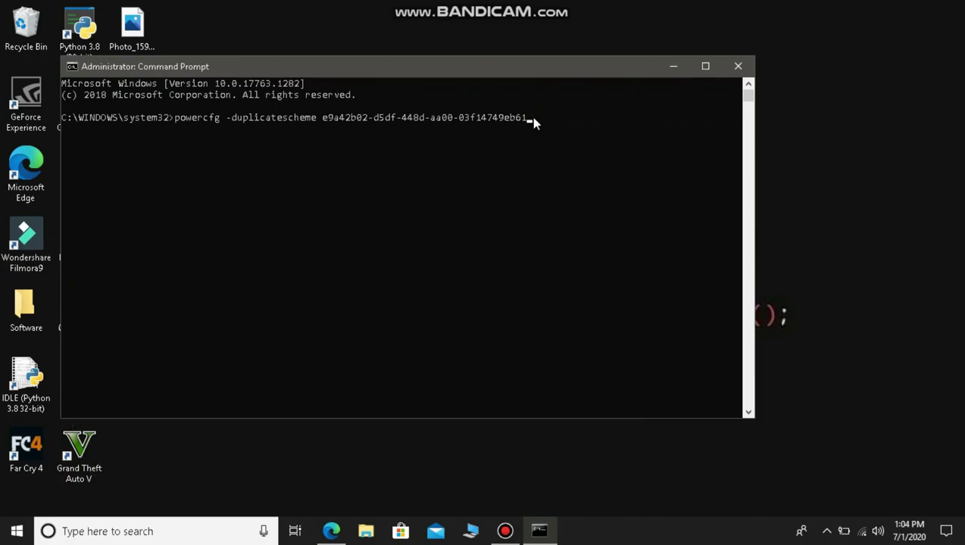
pyautogui.press('Return')
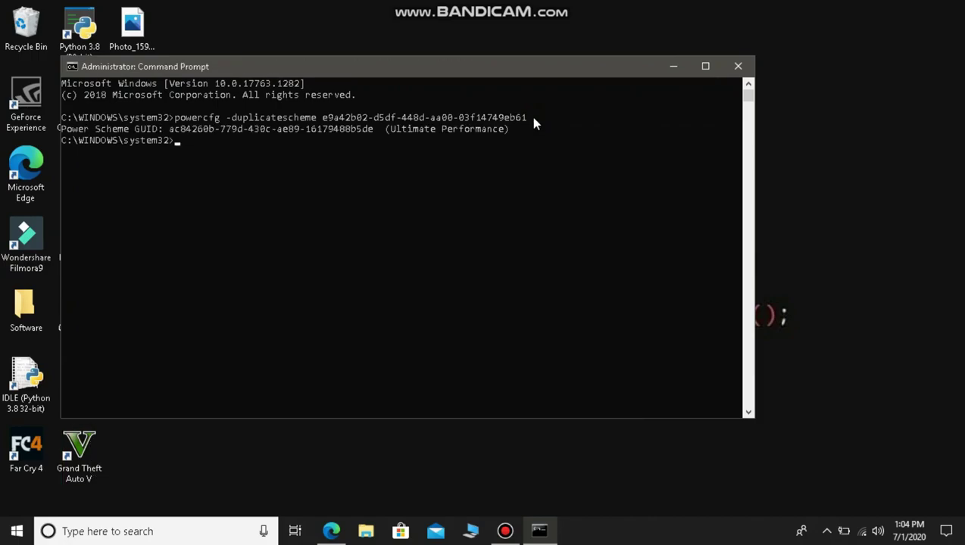
pyautogui.click(738, 66)
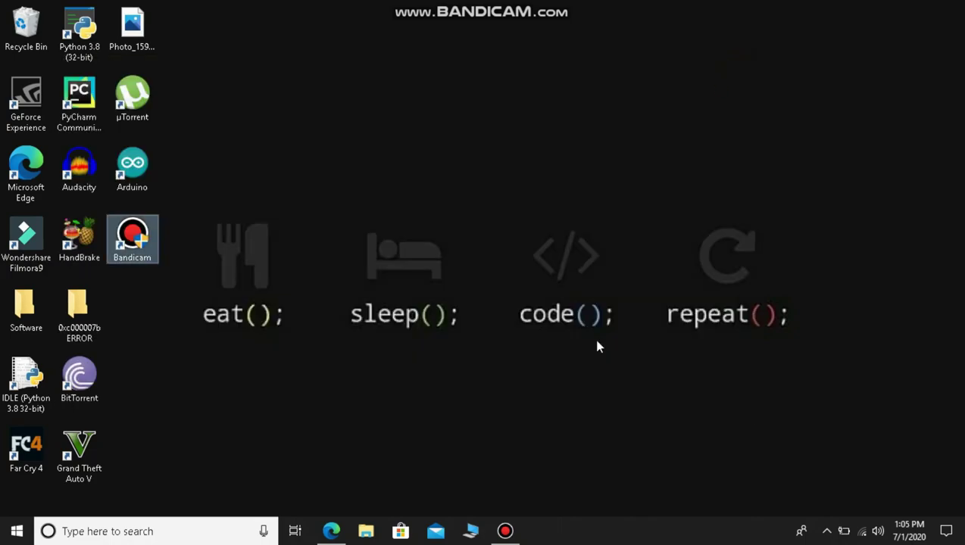
# Open the Windows power plan selection and choose the Ultimate Performance plan from the additional plans
pyautogui.click(150, 539)
pyautogui.write('powe')
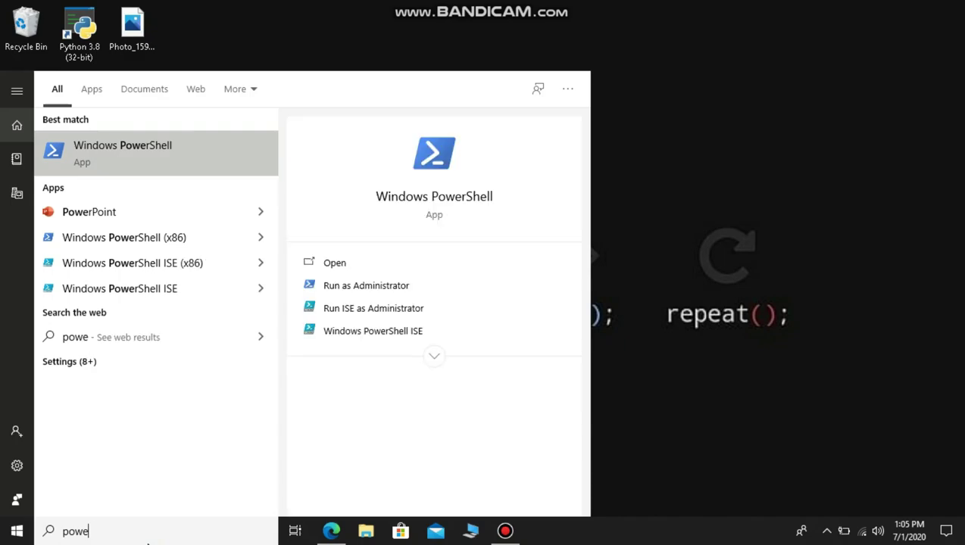
pyautogui.write('r pla')
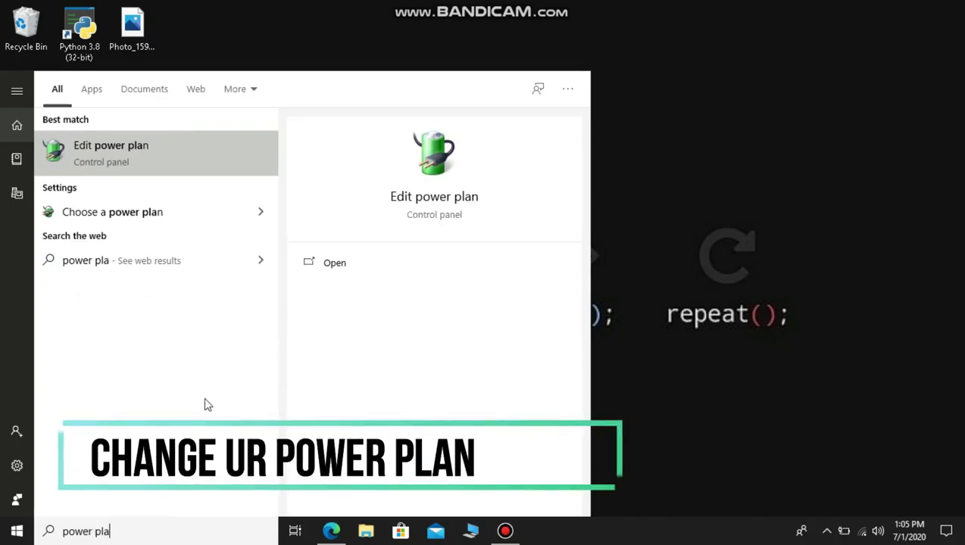
pyautogui.click(139, 212)
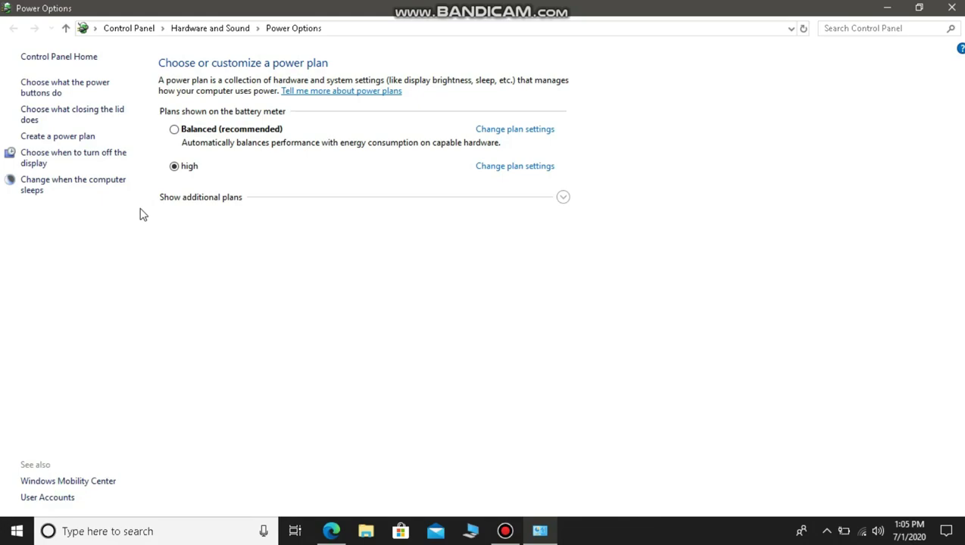
pyautogui.click(561, 197)
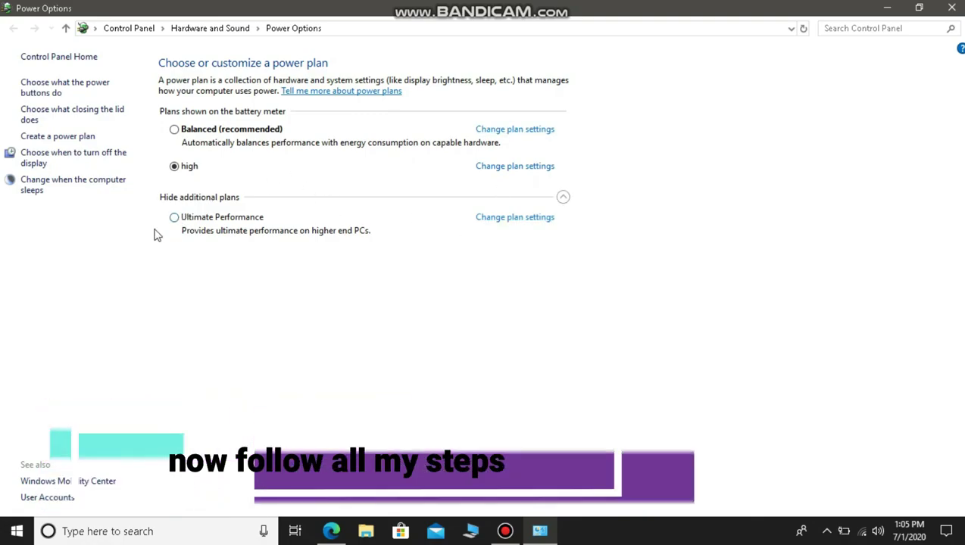
pyautogui.click(174, 218)
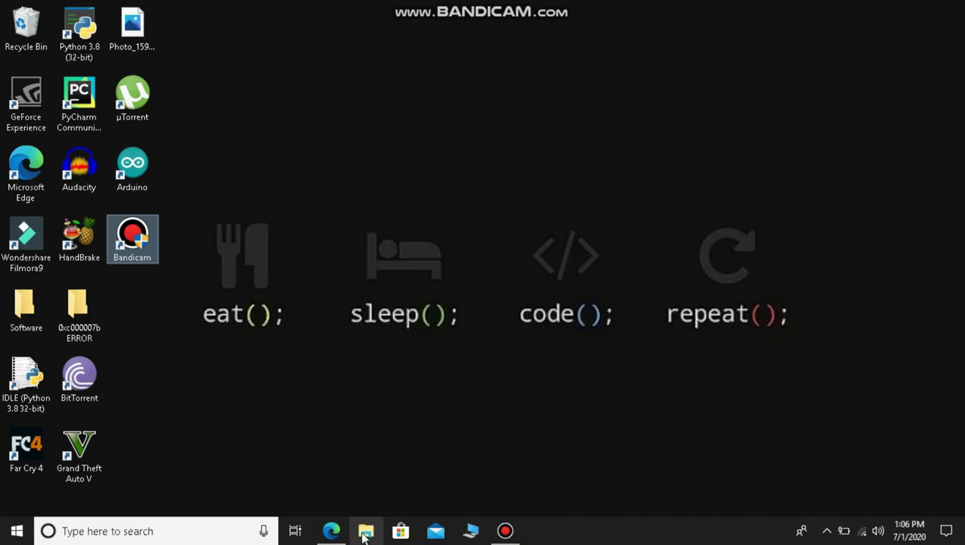
# Open This PC and bring up the error-checking and optimization tools in the properties of Local Disk (C:)
pyautogui.click(471, 532)
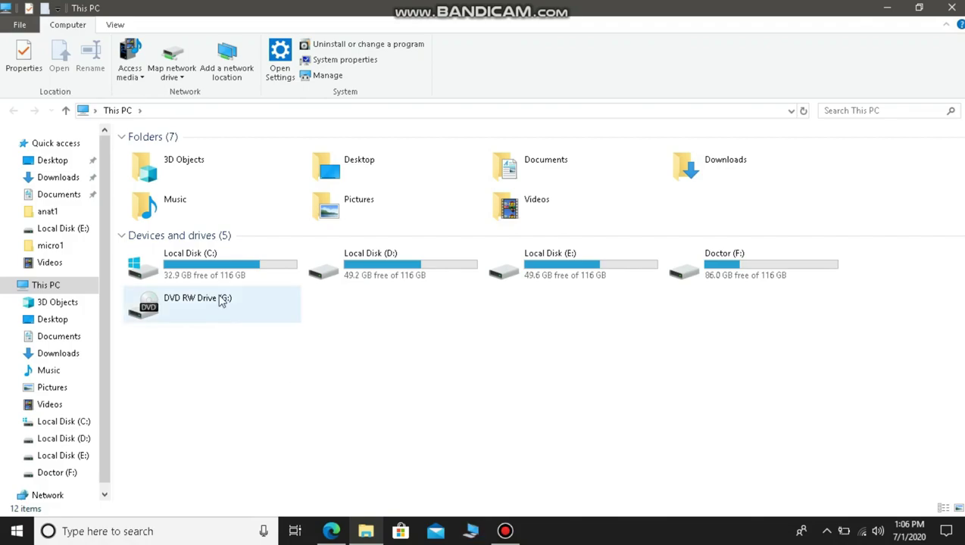
pyautogui.rightClick(220, 260)
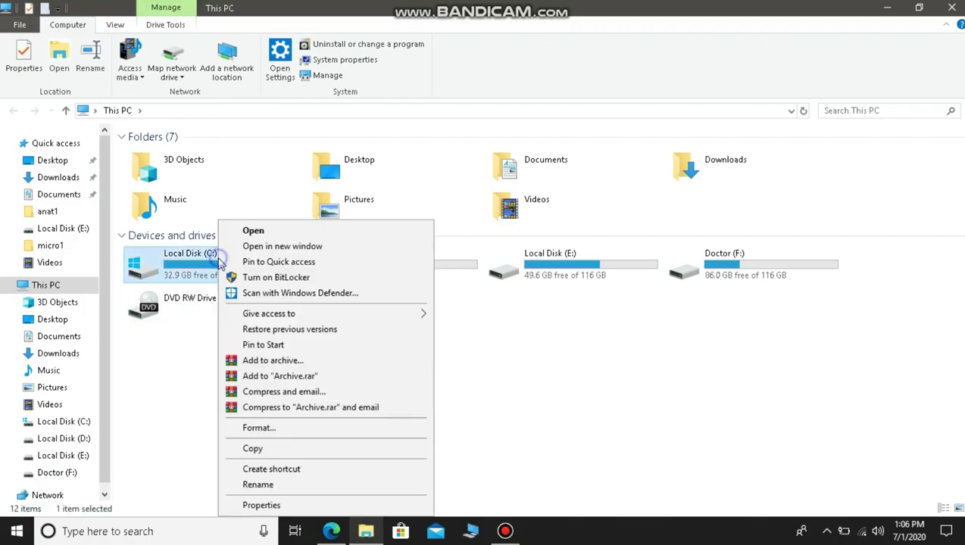
pyautogui.click(254, 505)
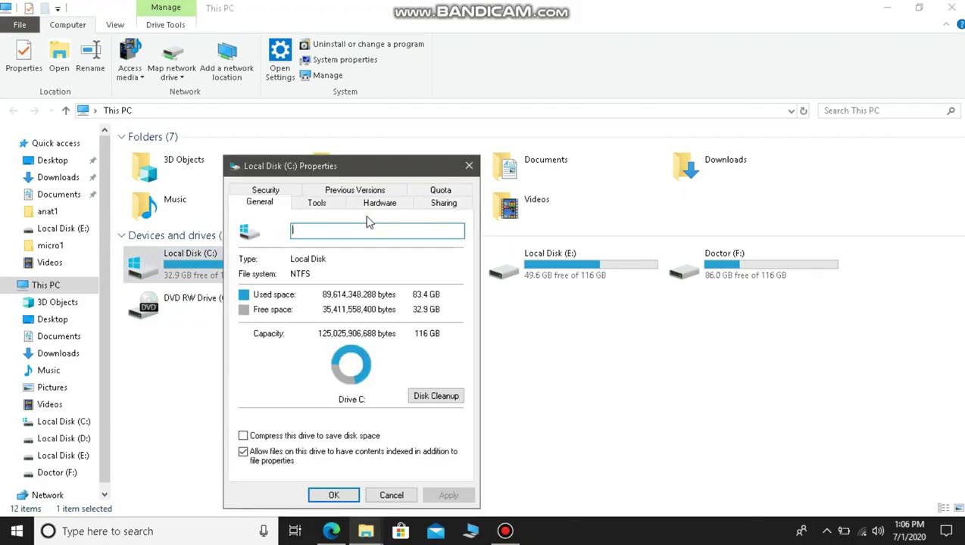
pyautogui.click(316, 203)
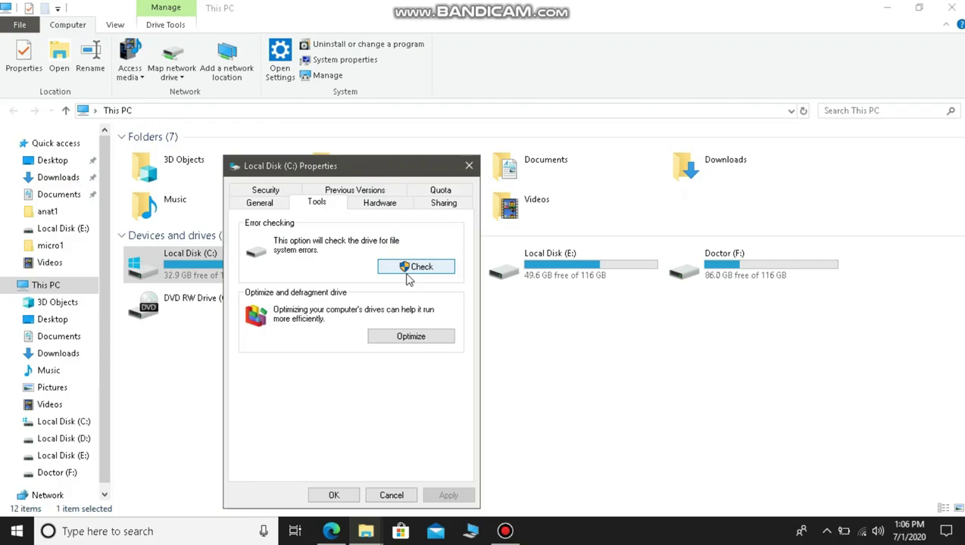
# Scan Local Disk (C:) for file system errors, and close the scan report and the drive properties
pyautogui.click(417, 270)
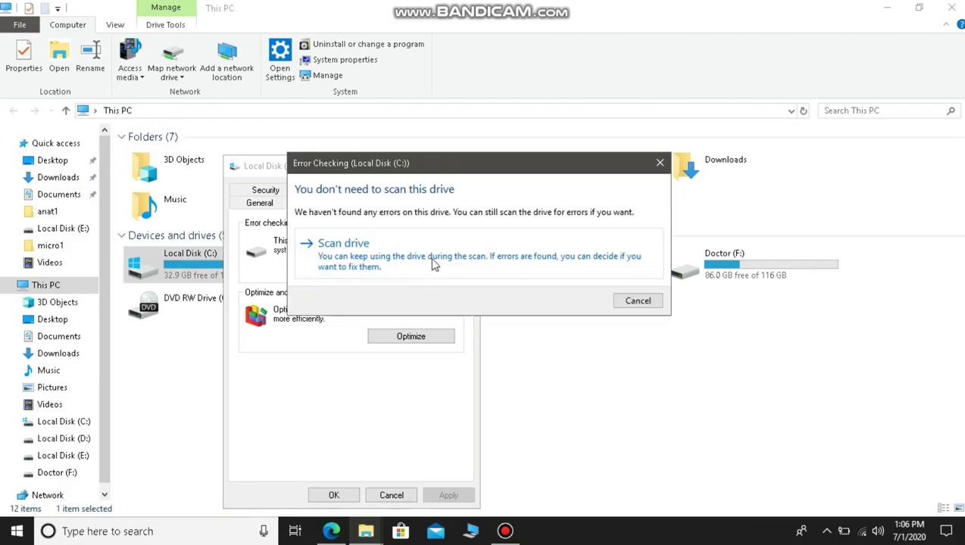
pyautogui.click(423, 259)
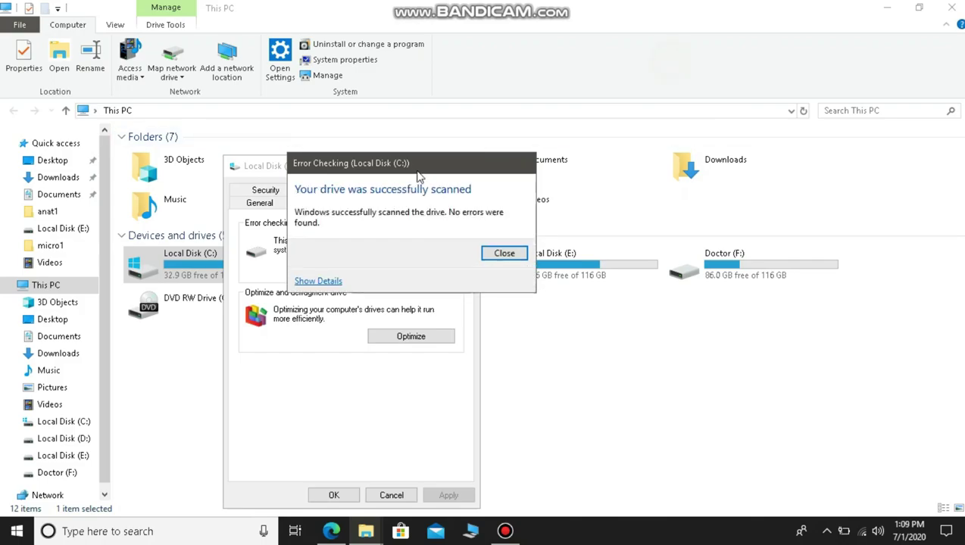
pyautogui.moveTo(410, 165); pyautogui.dragTo(536, 102)
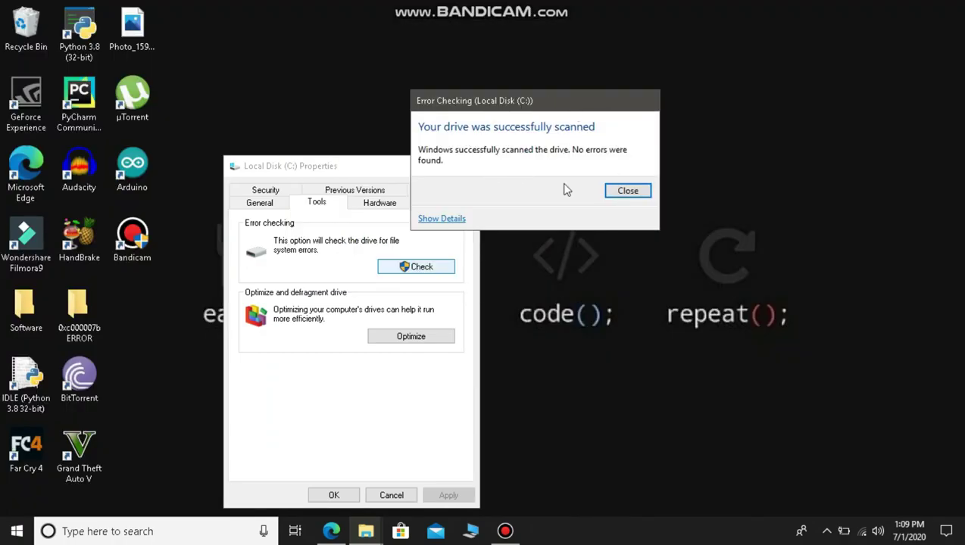
pyautogui.click(642, 195)
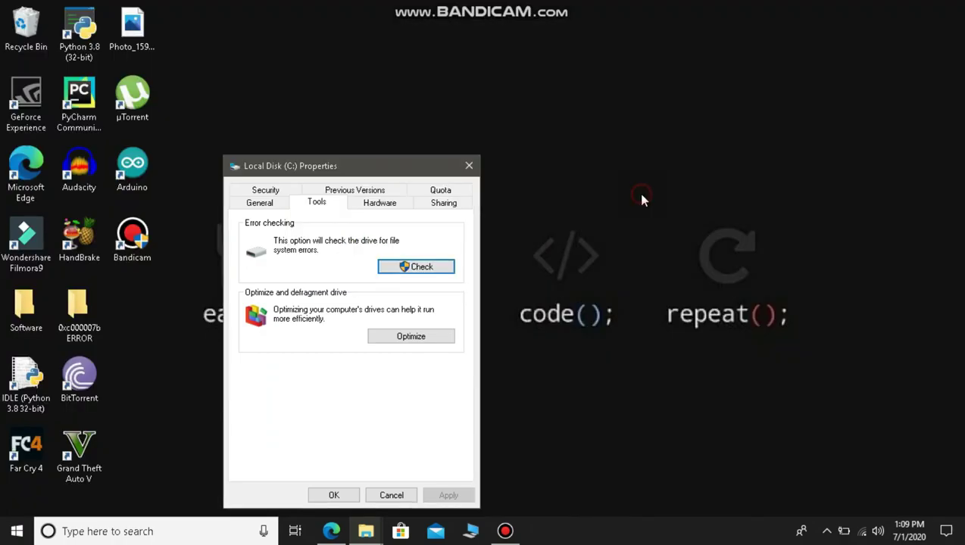
pyautogui.click(462, 167)
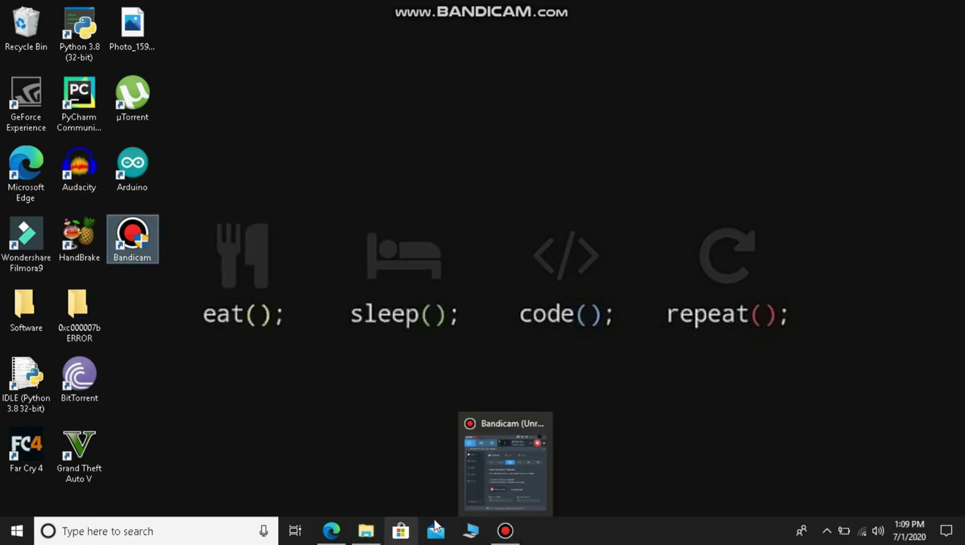
# Open the properties of This PC and bring up the Performance Options from the advanced system settings
pyautogui.click(471, 531)
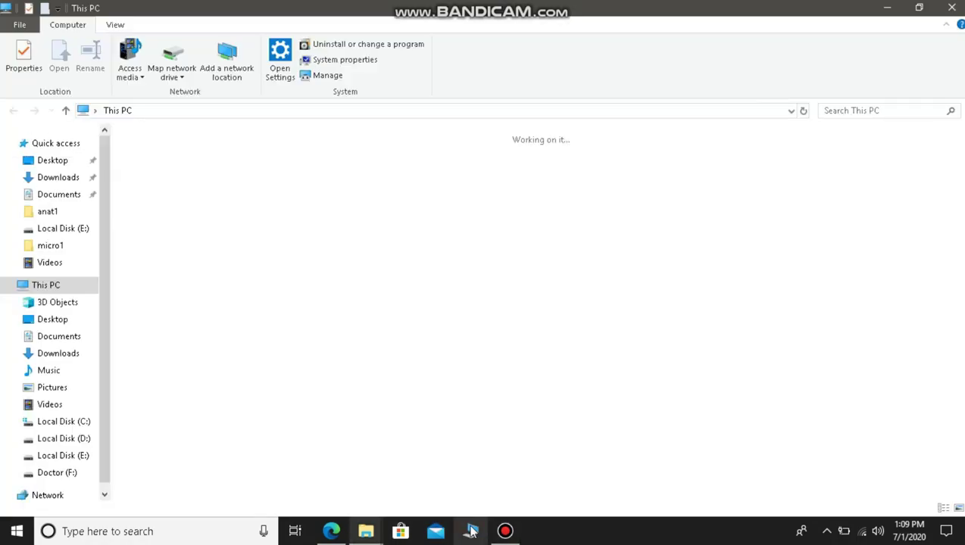
pyautogui.rightClick(408, 451)
pyautogui.click(451, 438)
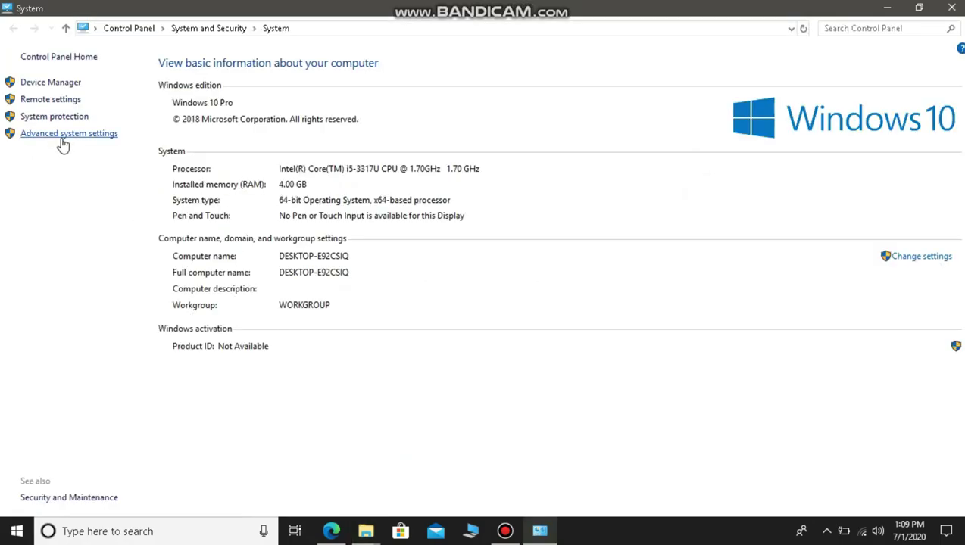
pyautogui.click(65, 141)
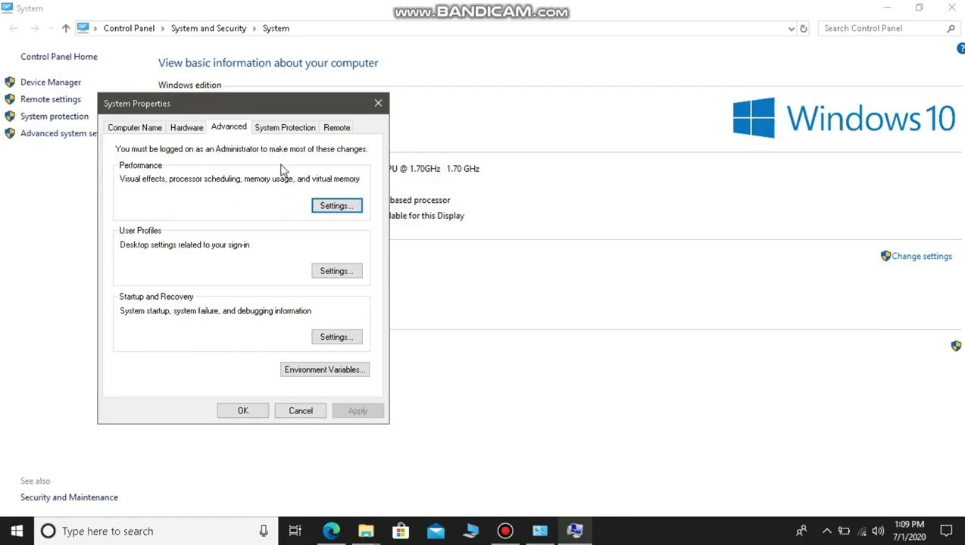
pyautogui.click(334, 206)
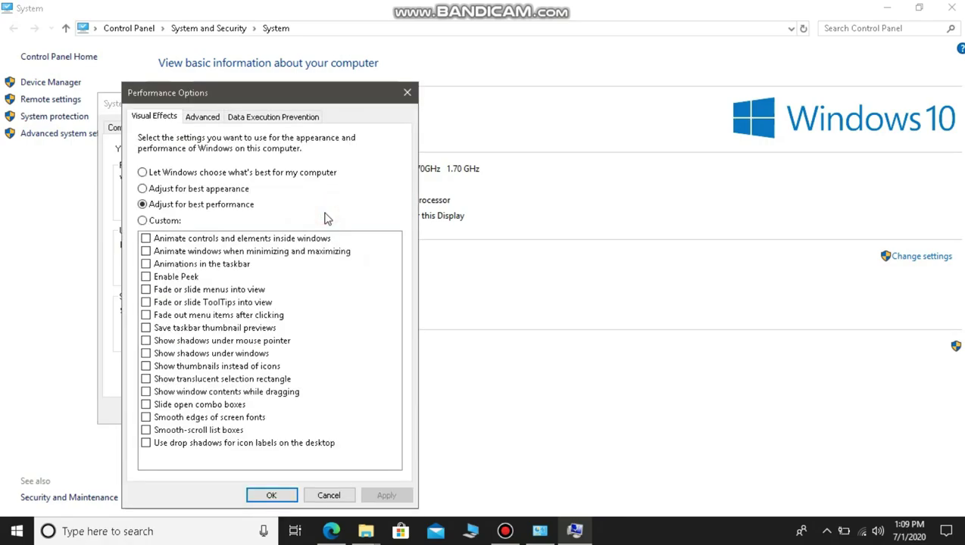
# Set the visual effects to Custom with every effect turned off, and apply the change
pyautogui.click(172, 190)
pyautogui.click(161, 204)
pyautogui.click(143, 221)
pyautogui.click(385, 497)
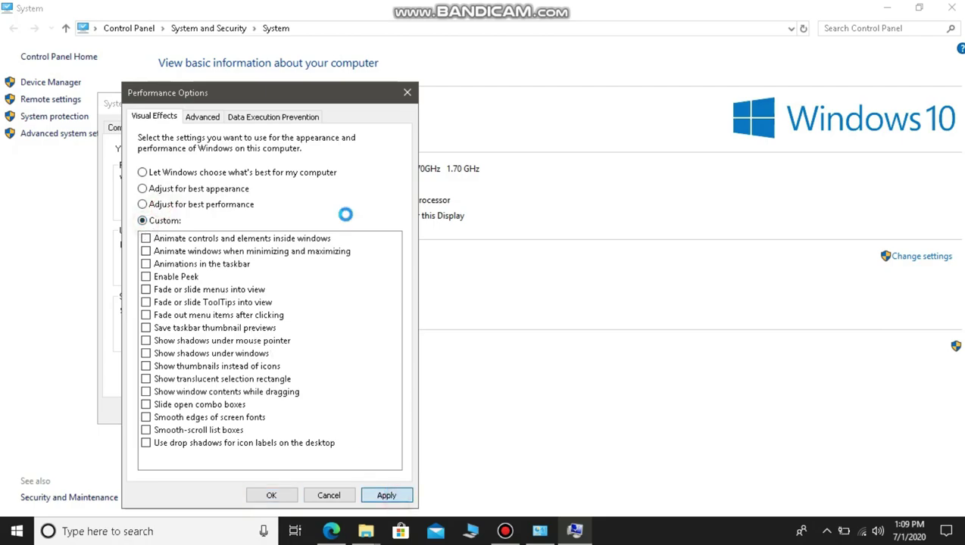
# Adjust processor scheduling for Programs, and choose a custom paging file size for drive C: in the virtual memory settings
pyautogui.click(211, 118)
pyautogui.click(151, 202)
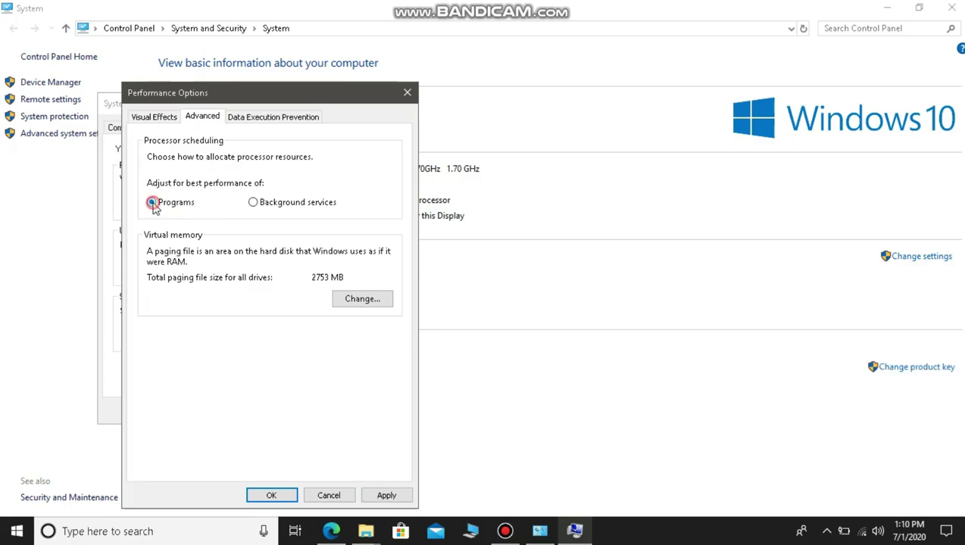
pyautogui.click(356, 297)
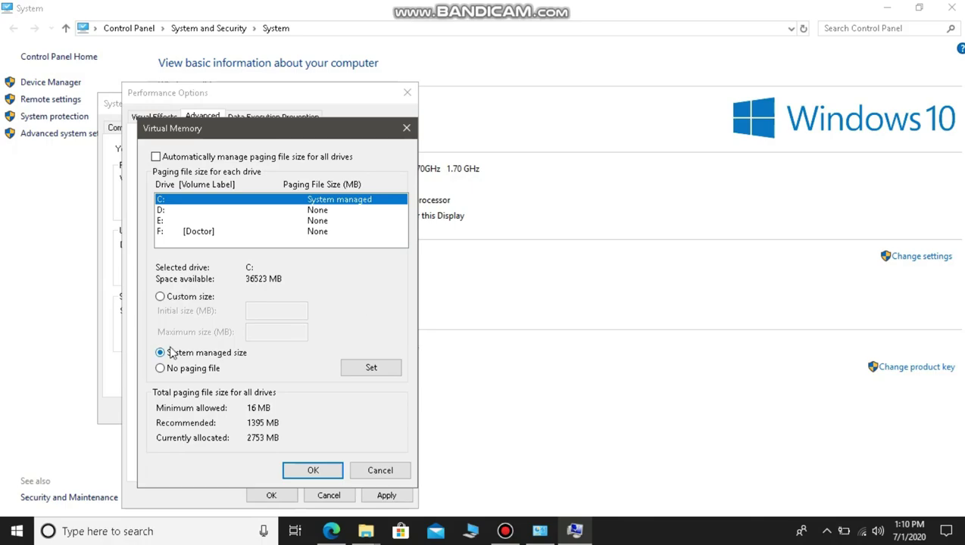
pyautogui.click(160, 297)
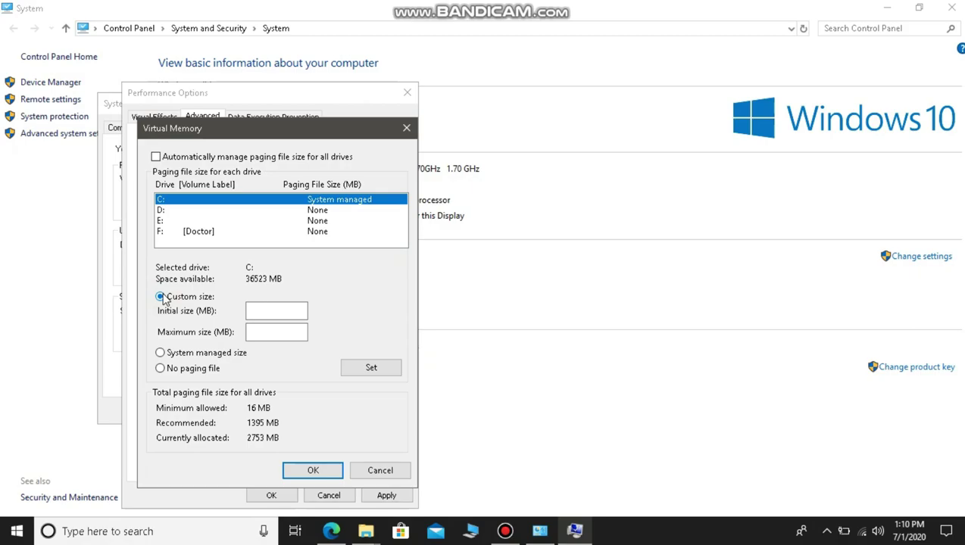
# Open Calculator beside the Virtual Memory dialog and multiply the 4 GB RAM size by 1024
pyautogui.press('XF86Calculator')
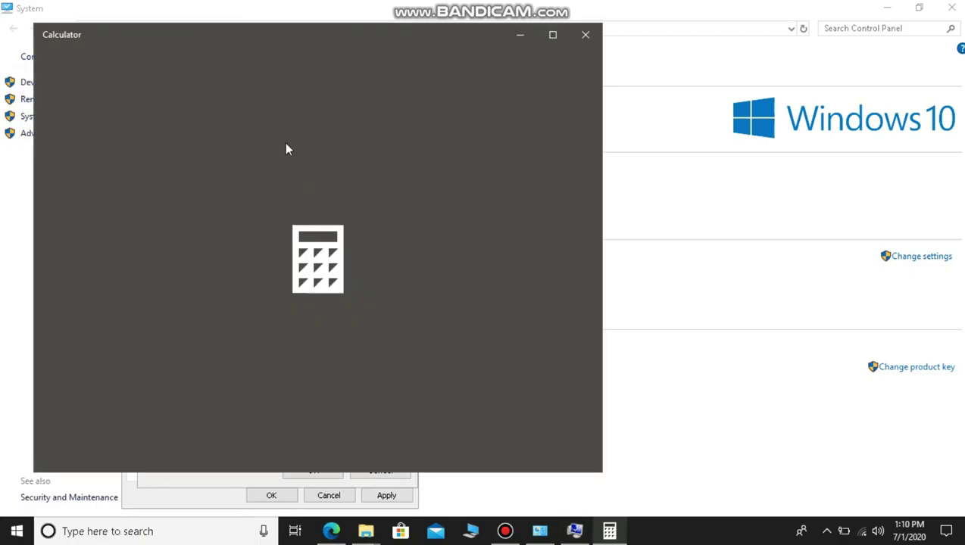
pyautogui.moveTo(266, 45); pyautogui.dragTo(628, 81)
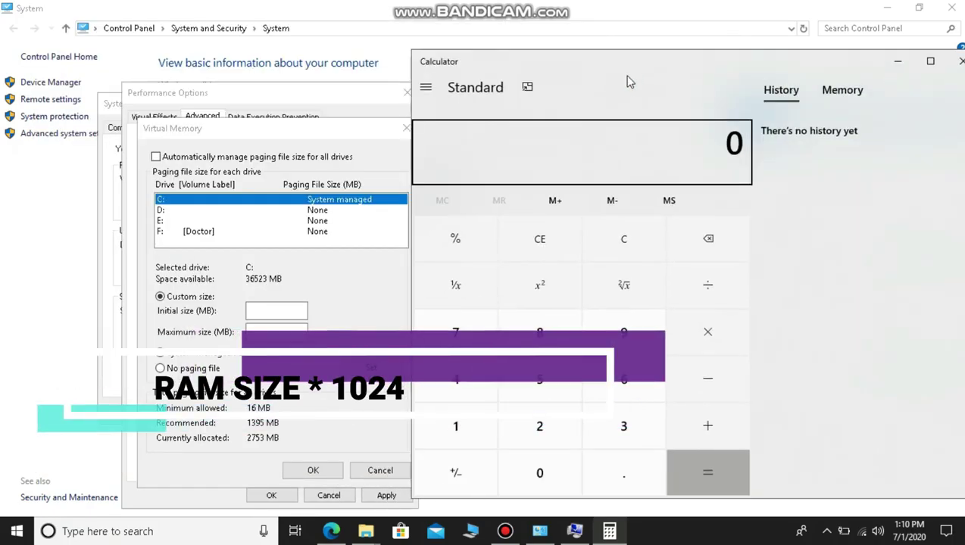
pyautogui.click(455, 378)
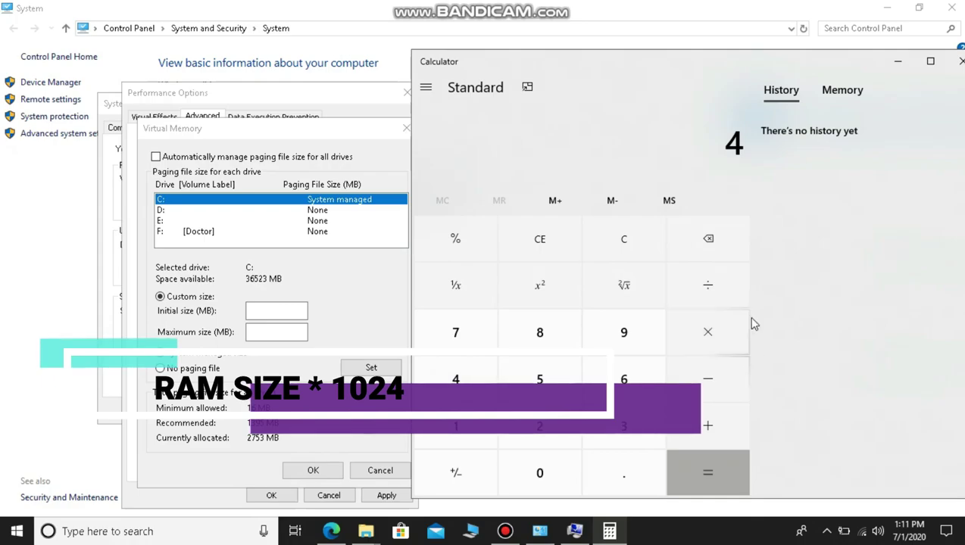
pyautogui.click(702, 350)
pyautogui.click(464, 413)
pyautogui.click(562, 483)
pyautogui.click(557, 446)
pyautogui.click(464, 370)
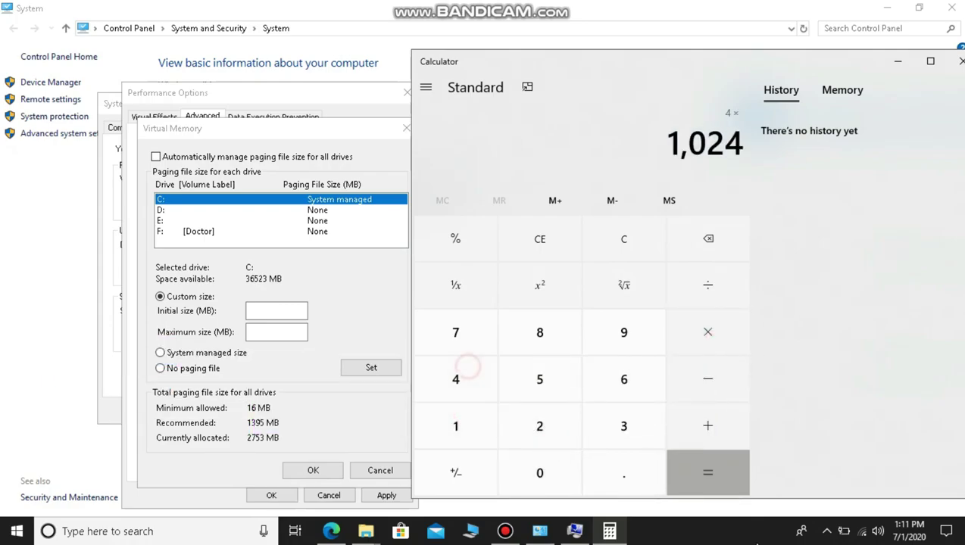
pyautogui.click(712, 496)
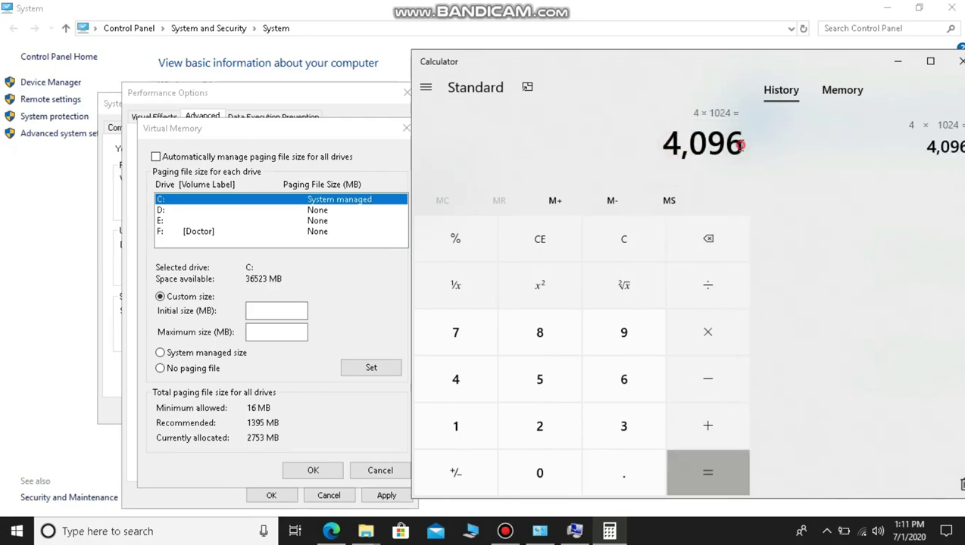
# Copy the calculated result, set the initial and maximum paging file sizes to 4096 MB, confirm, and close the Performance Options
pyautogui.moveTo(740, 146); pyautogui.dragTo(671, 145)
pyautogui.rightClick(684, 148)
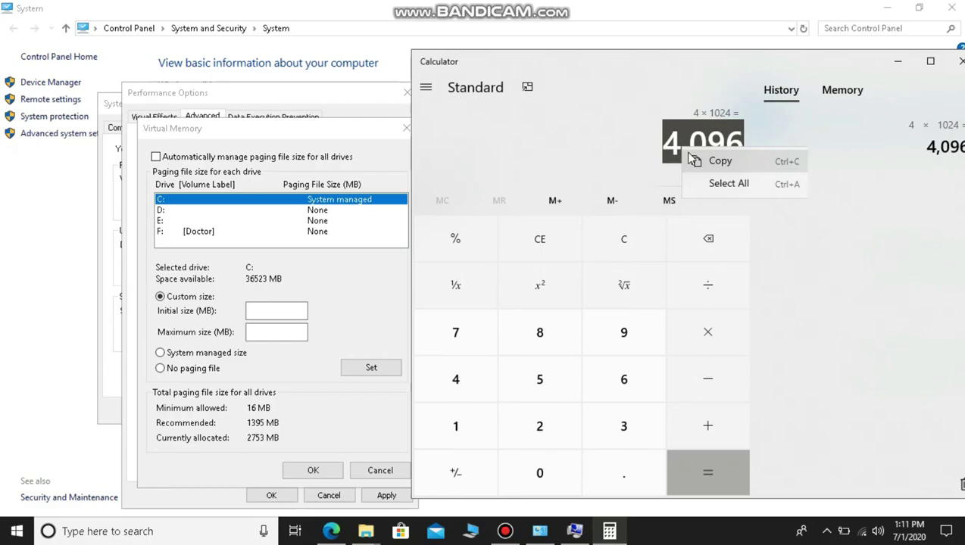
pyautogui.click(718, 161)
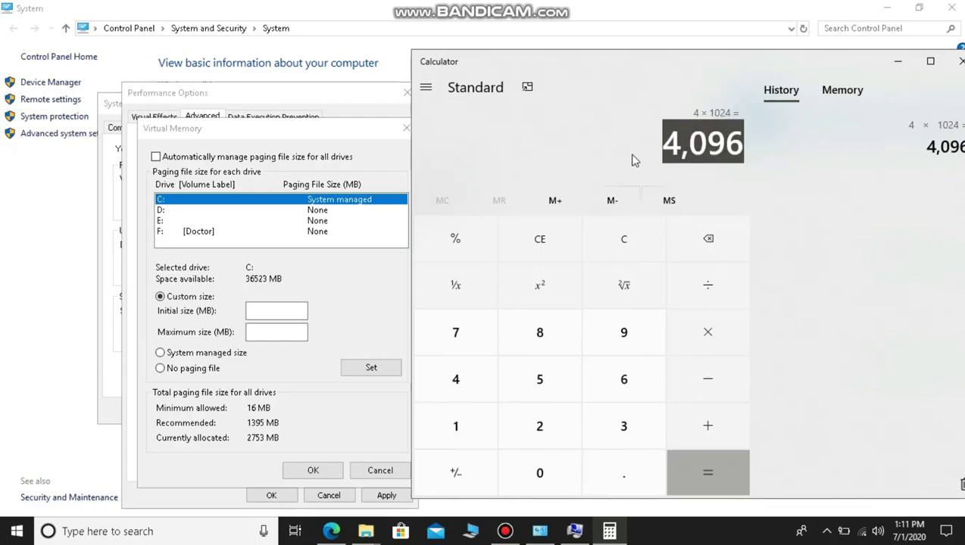
pyautogui.click(250, 310)
pyautogui.hotkey('ctrl', 'v')
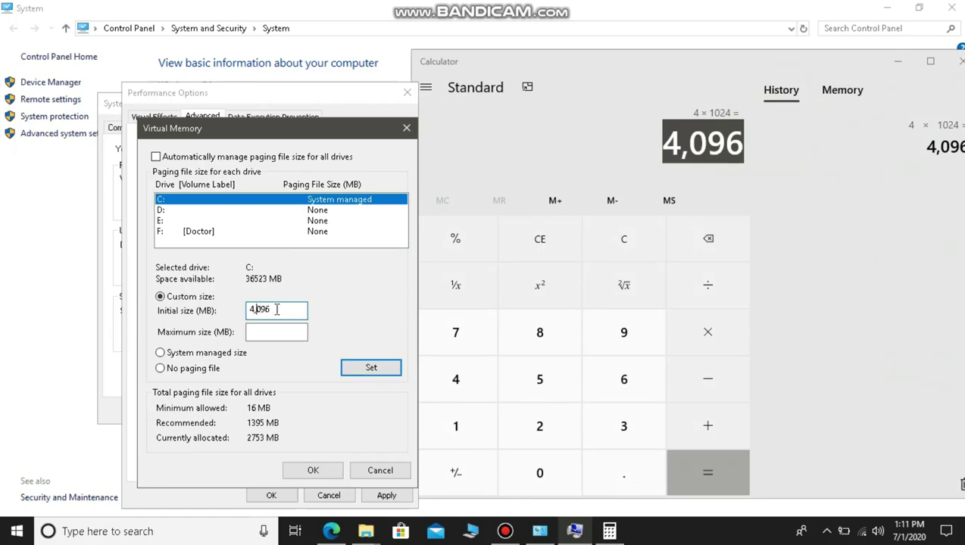
pyautogui.click(278, 334)
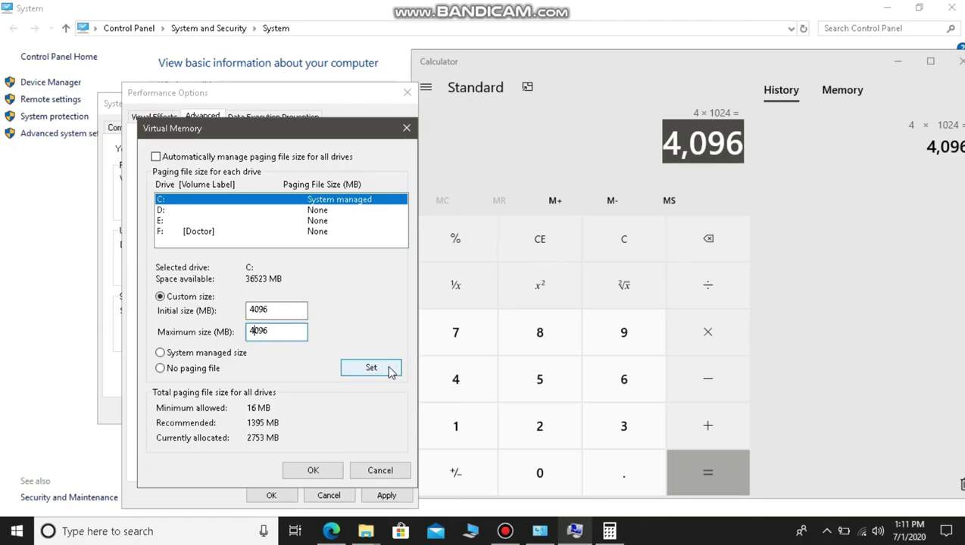
pyautogui.click(311, 473)
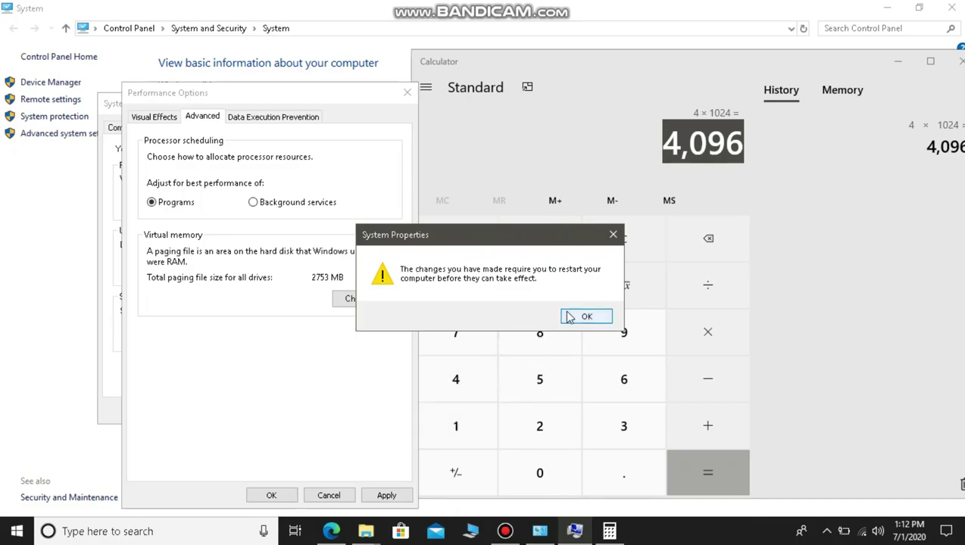
pyautogui.click(590, 316)
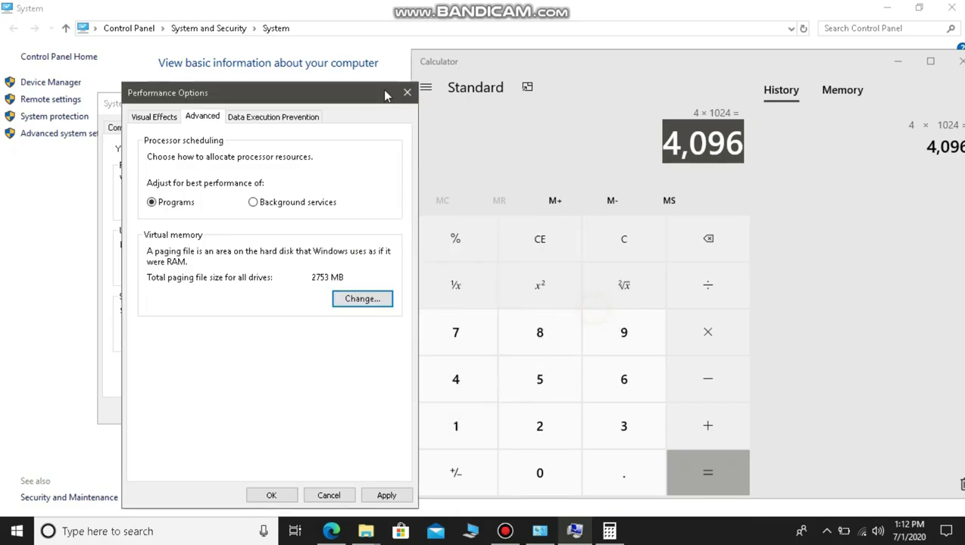
pyautogui.click(407, 92)
# Open the Services console and locate the SysMain service
pyautogui.write('serv')
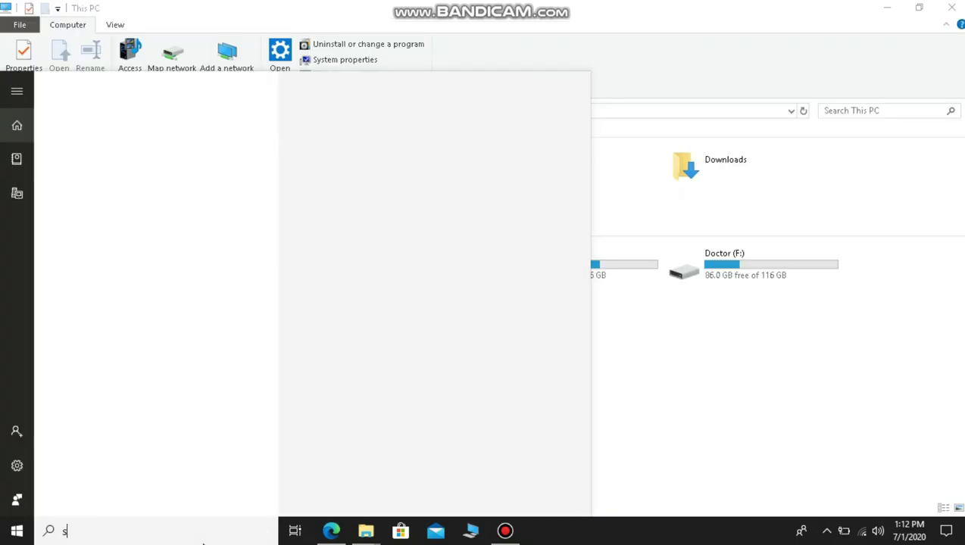
pyautogui.press('Return')
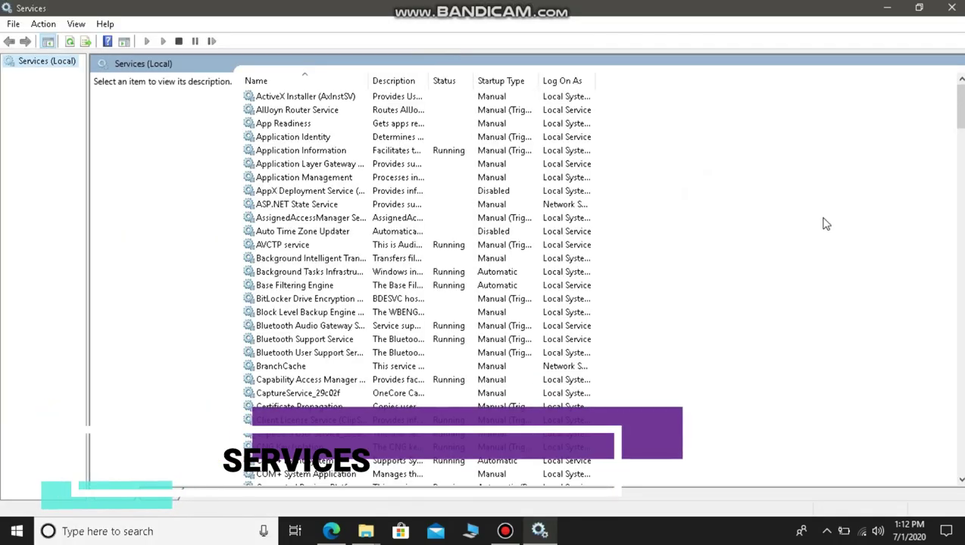
pyautogui.scroll(-20, 416, 280)
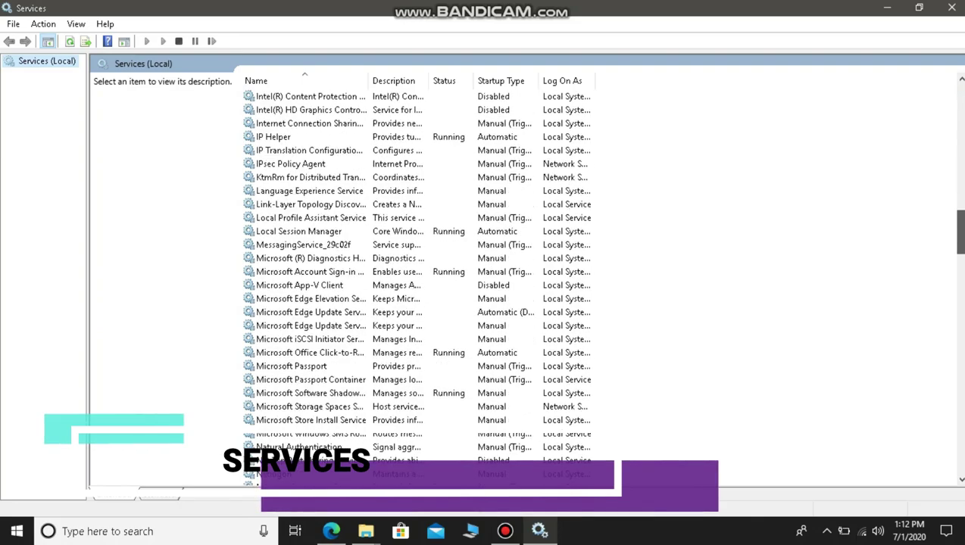
pyautogui.scroll(-15, 568, 327)
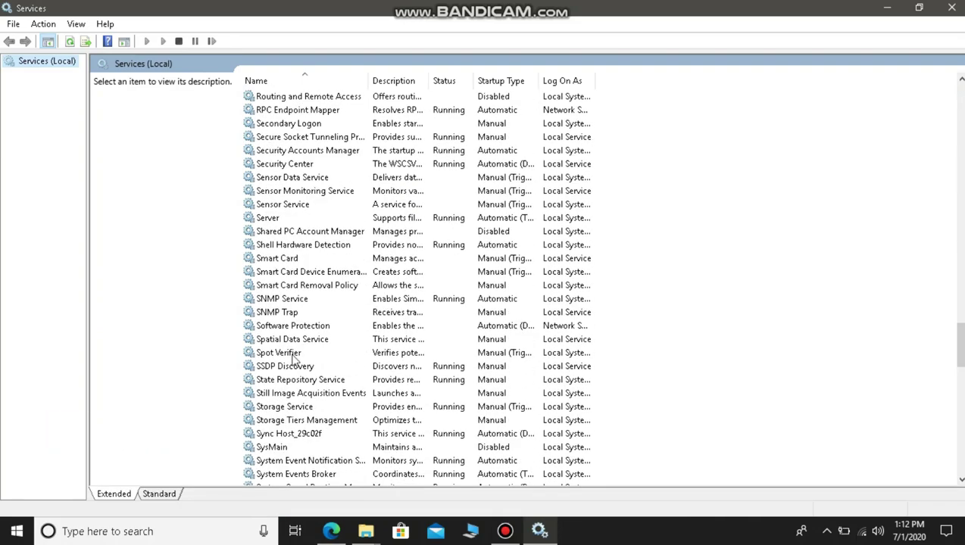
# Set the startup type of the SysMain service to Disabled, confirm its properties, and close the Services console
pyautogui.click(294, 356)
pyautogui.click(294, 361)
pyautogui.click(271, 447)
pyautogui.rightClick(287, 445)
pyautogui.click(316, 414)
pyautogui.click(478, 250)
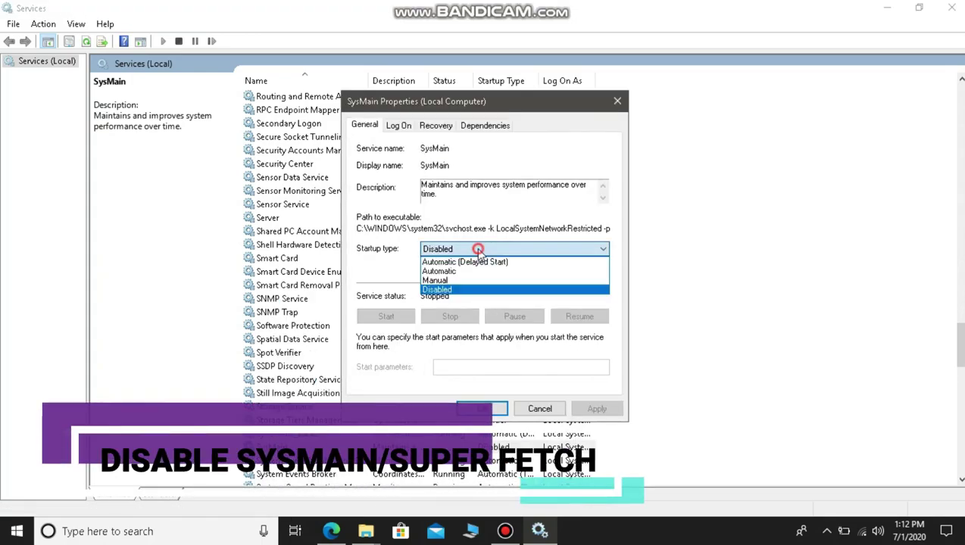
pyautogui.click(462, 291)
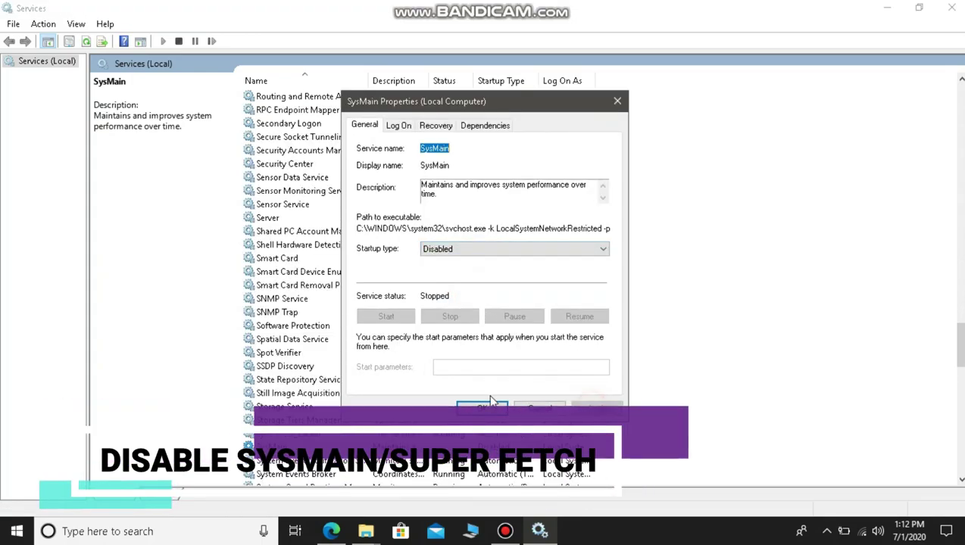
pyautogui.click(485, 407)
pyautogui.click(952, 8)
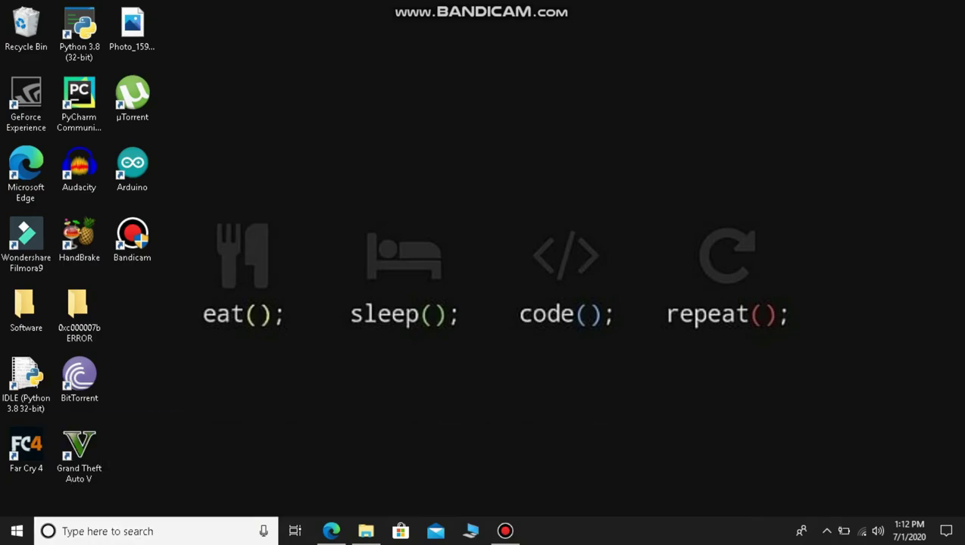
# Open Task Manager and show the list of startup apps
pyautogui.rightClick(672, 539)
pyautogui.click(704, 465)
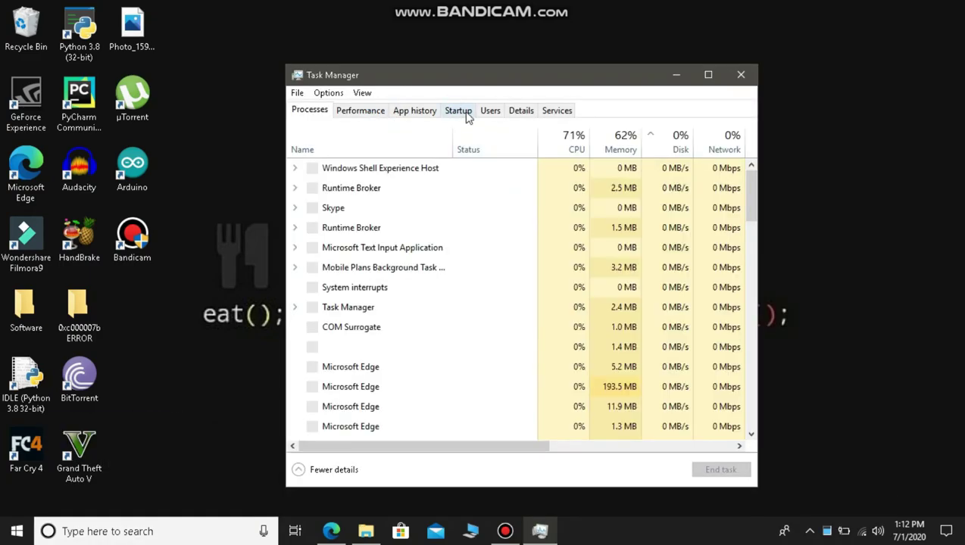
pyautogui.click(467, 114)
# Review the status of each startup app from µTorrent to Wondershare Studio, and close Task Manager
pyautogui.rightClick(519, 188)
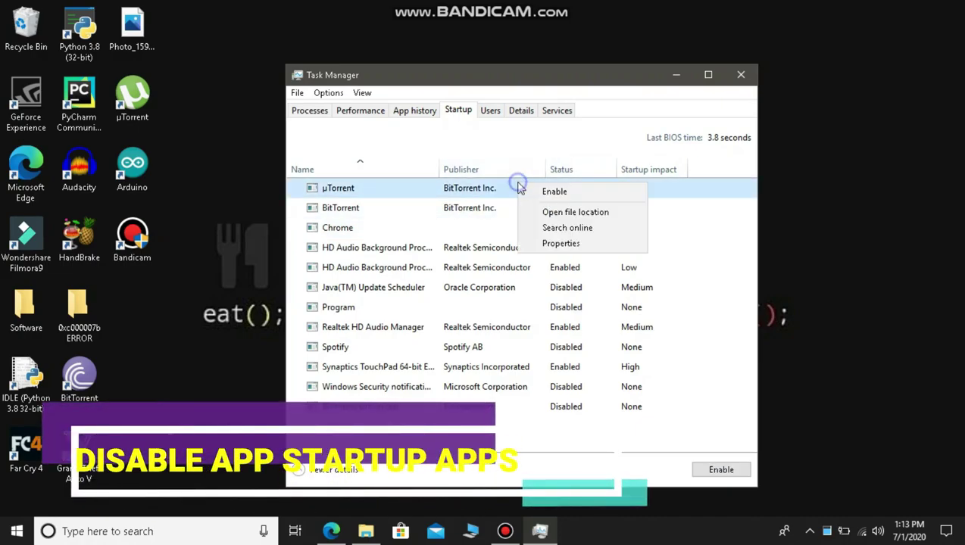
pyautogui.click(389, 195)
pyautogui.click(396, 206)
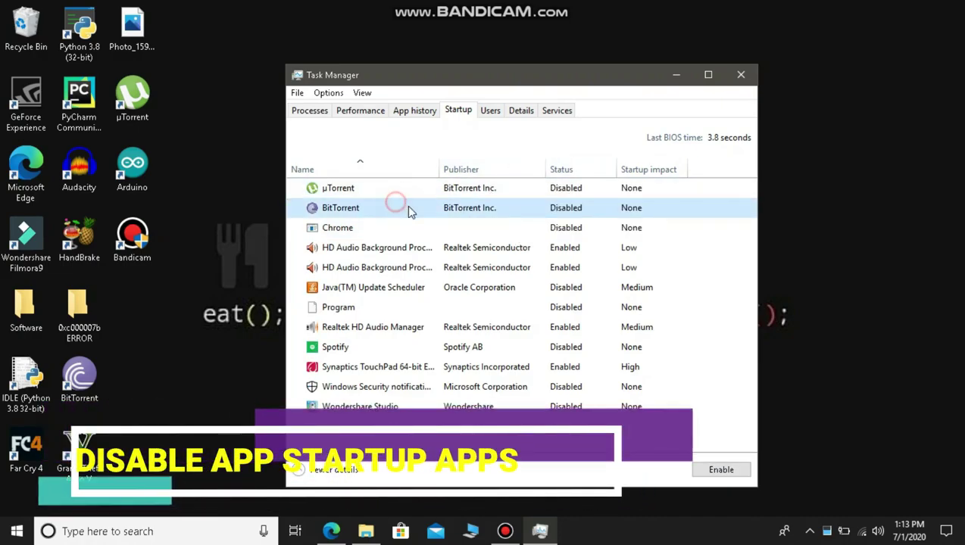
pyautogui.click(415, 218)
pyautogui.click(416, 226)
pyautogui.click(425, 287)
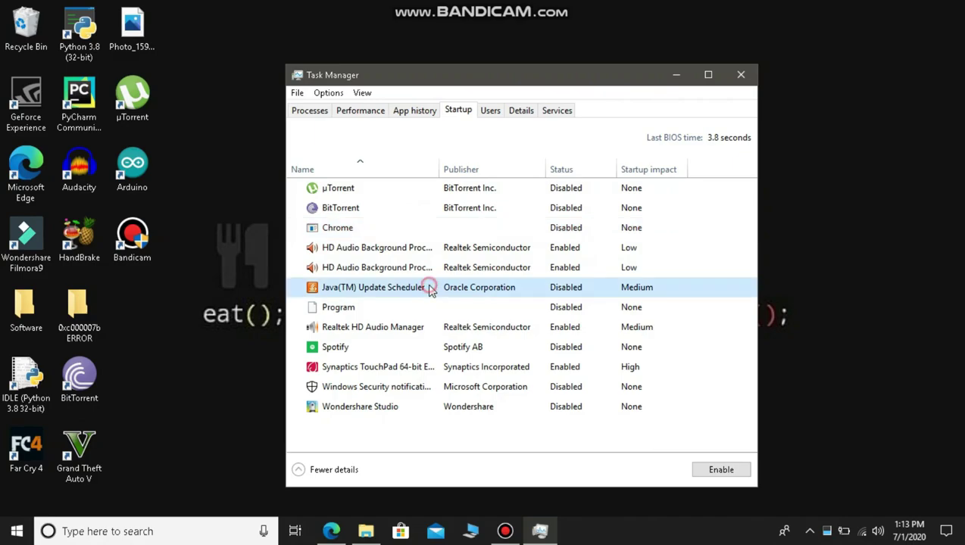
pyautogui.click(439, 310)
pyautogui.click(447, 327)
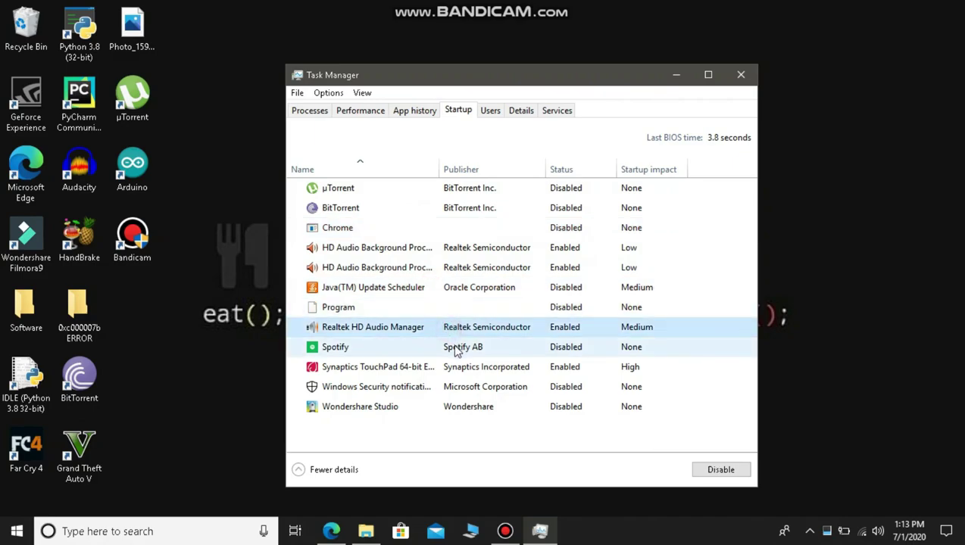
pyautogui.click(456, 347)
pyautogui.click(471, 368)
pyautogui.click(477, 387)
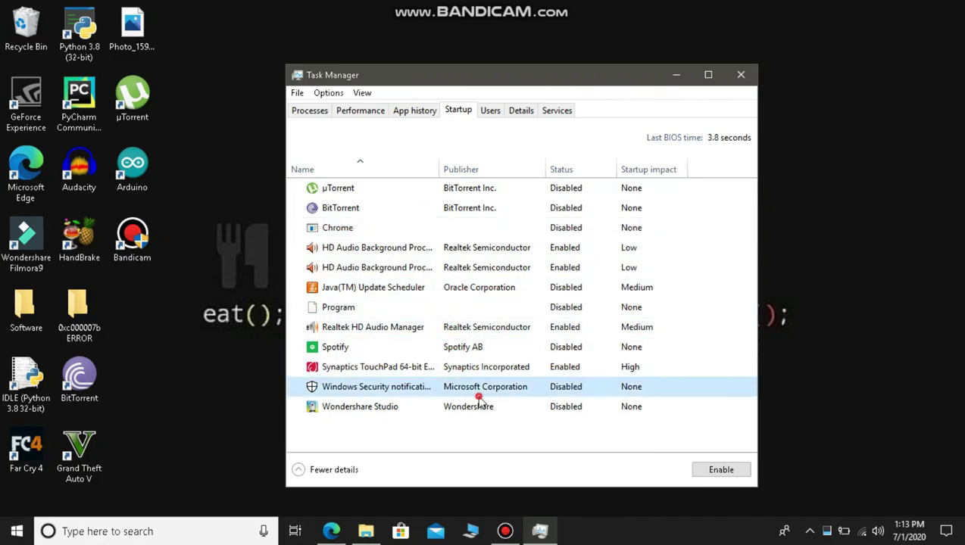
pyautogui.click(485, 407)
pyautogui.rightClick(492, 416)
pyautogui.click(420, 431)
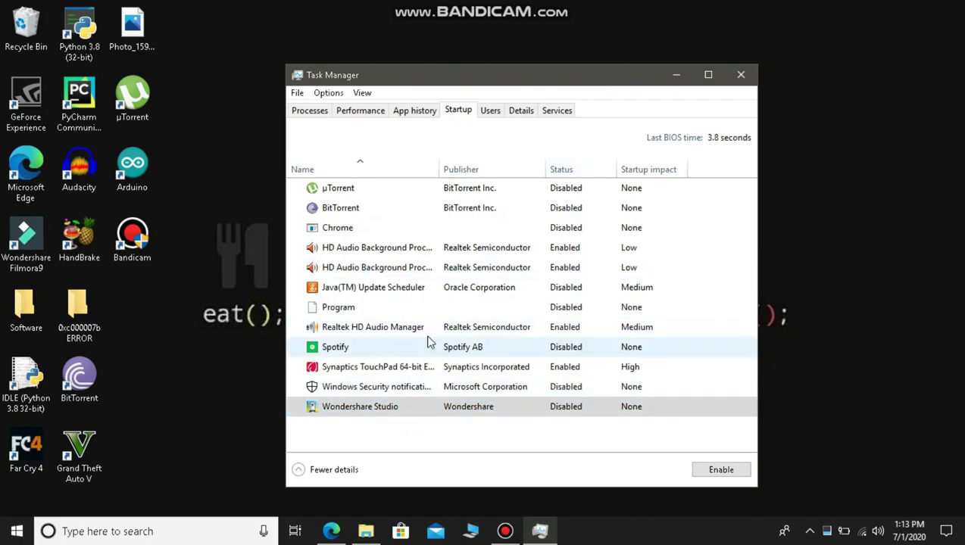
pyautogui.click(753, 74)
pyautogui.rightClick(577, 140)
pyautogui.click(621, 183)
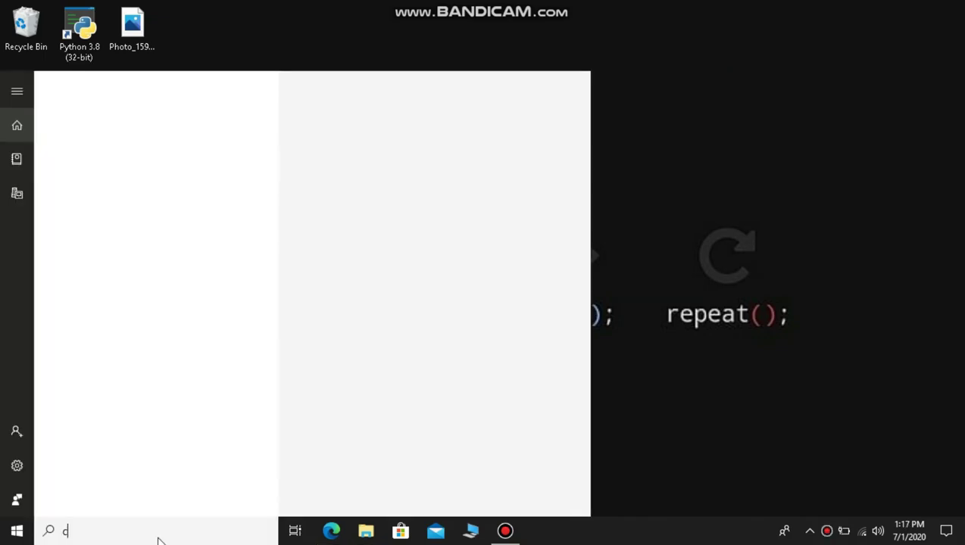
# Open Programs and Features in Control Panel, look through the installed programs, and start uninstalling BitTorrent
pyautogui.write('on')
pyautogui.press('Return')
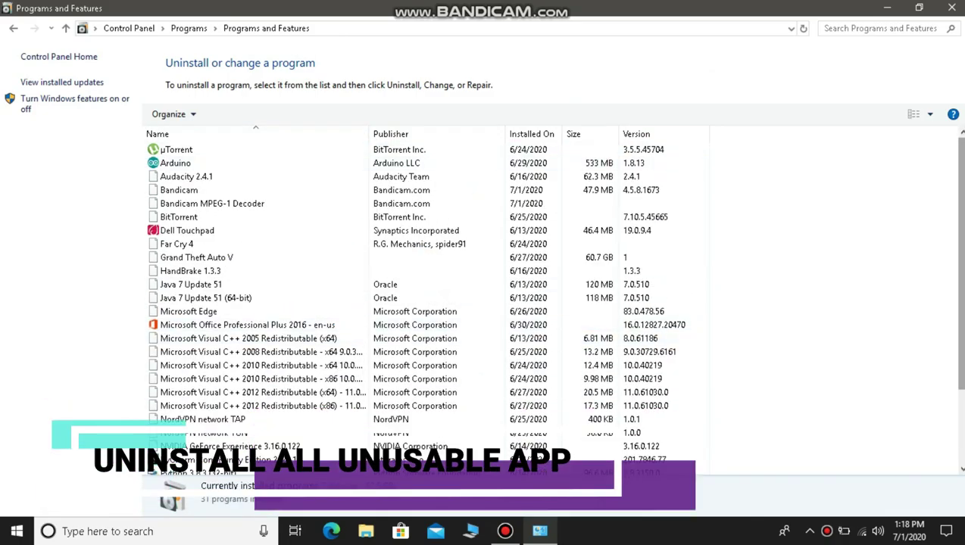
pyautogui.scroll(-2, 556, 338)
pyautogui.scroll(-1, 424, 303)
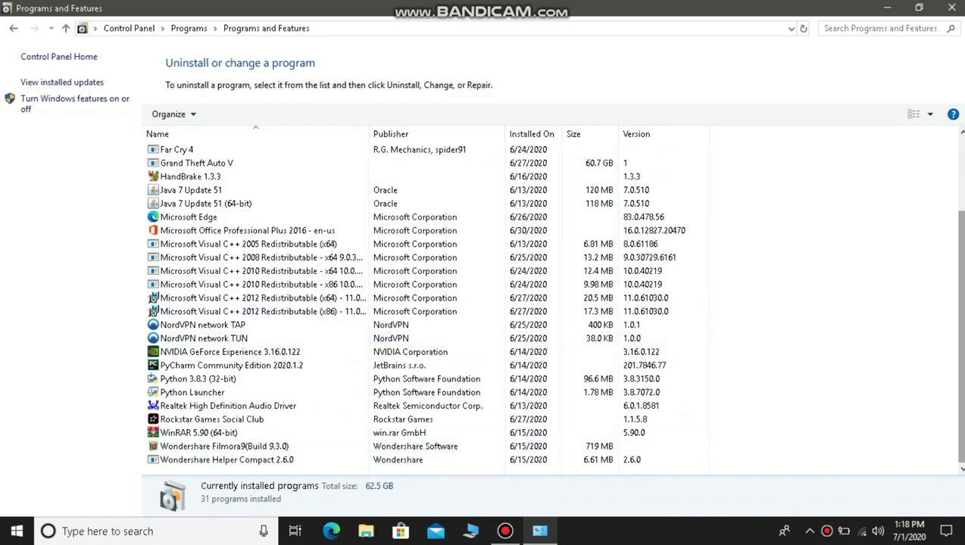
pyautogui.scroll(3, 310, 212)
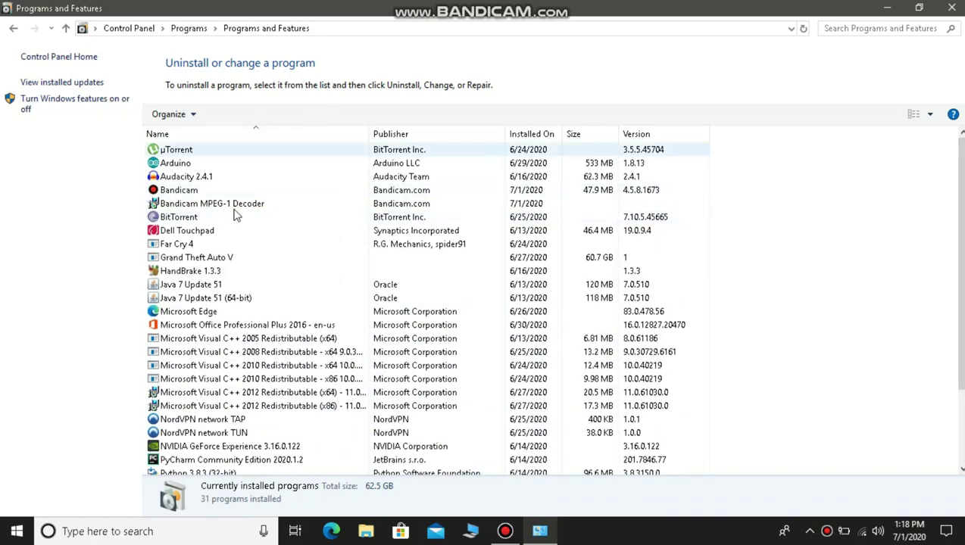
pyautogui.rightClick(233, 219)
pyautogui.click(257, 231)
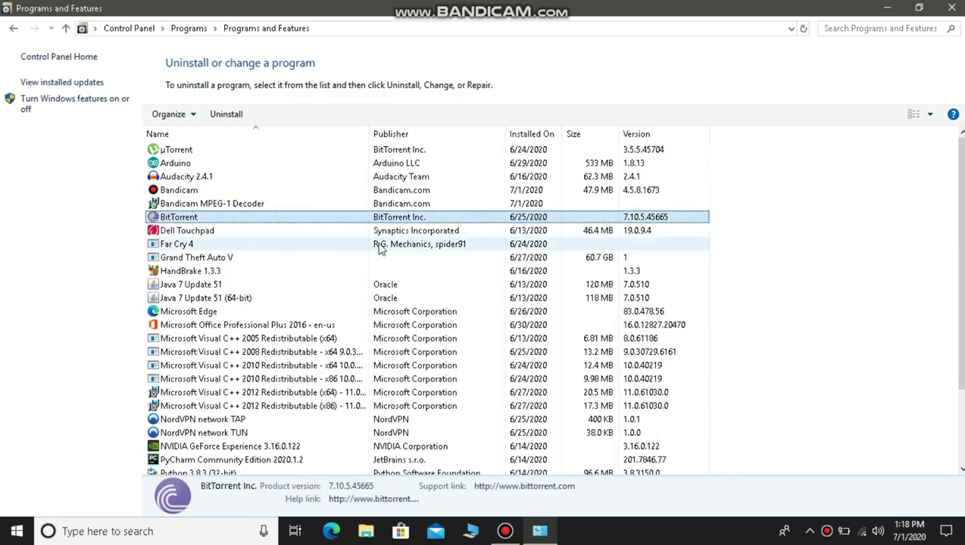